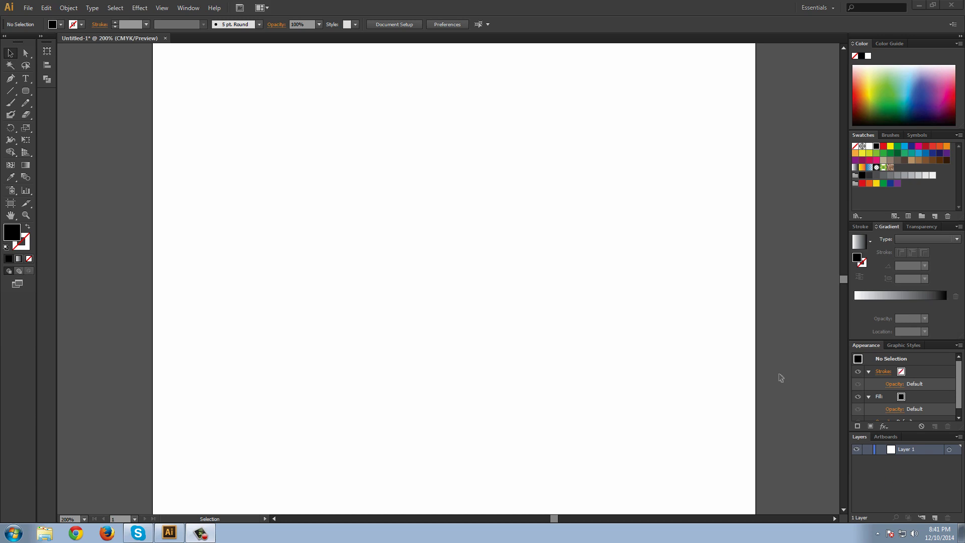
- Change the Type tool font from HACKED to Aparajita at 72 pt
click(31, 87)
click(422, 24)
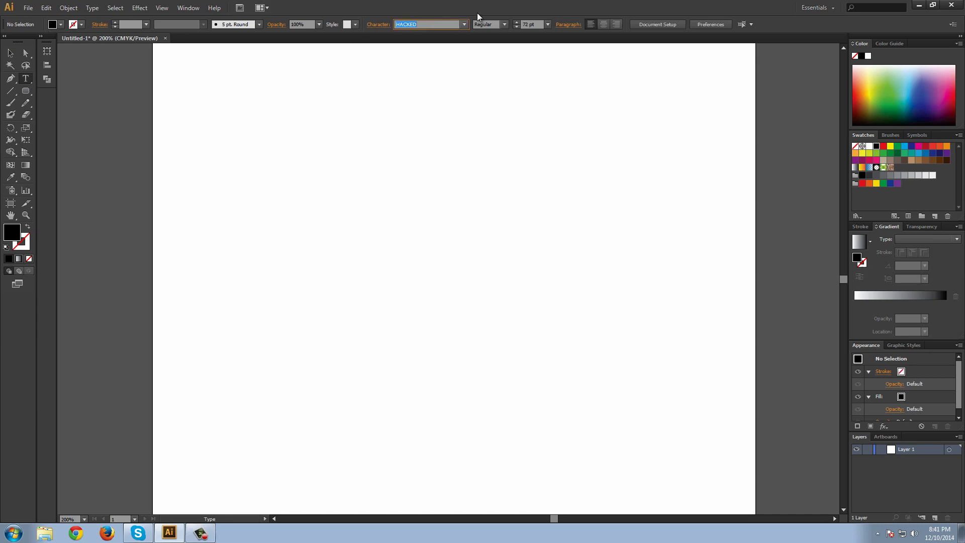
click(465, 24)
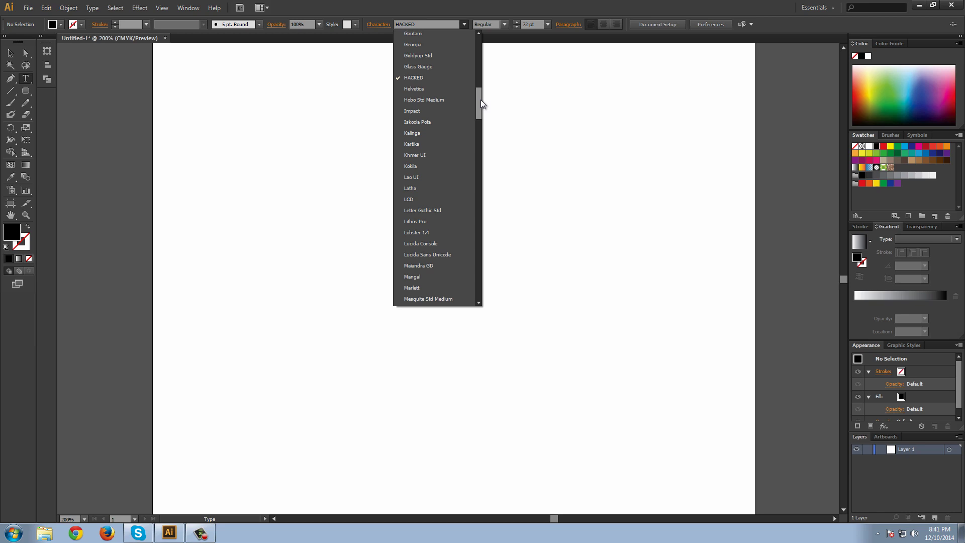
click(441, 27)
click(441, 27)
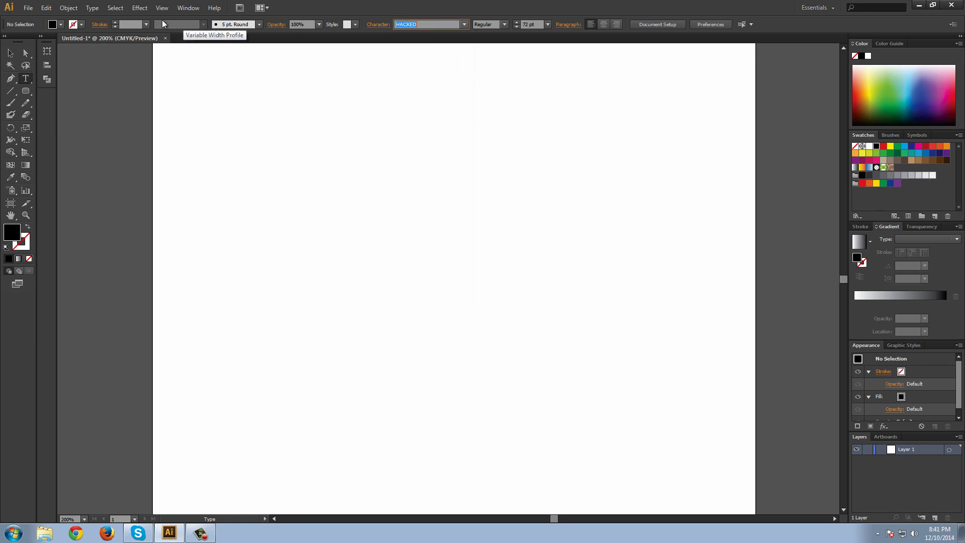
text(Aparajita)
key(Return)
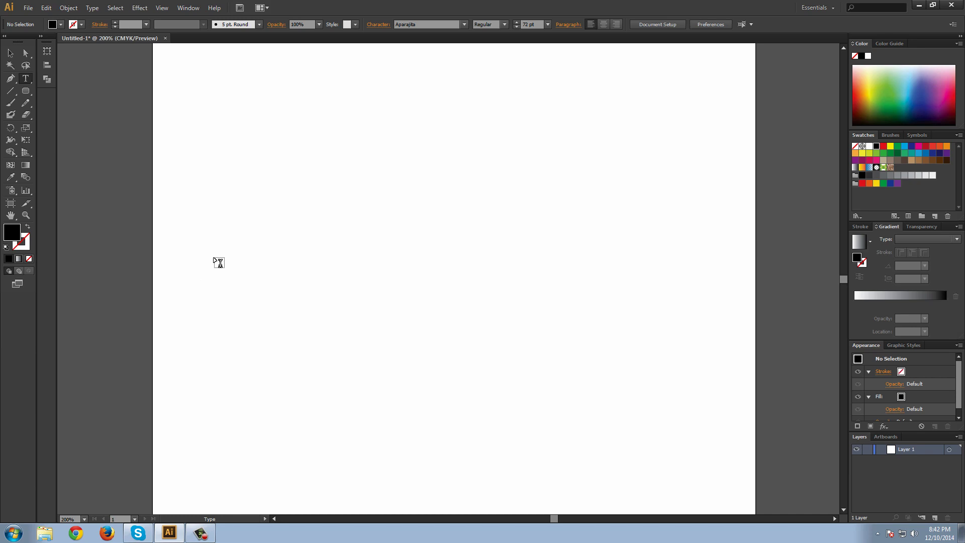
- Type 'DreamCrafters' on the left of the artboard, correcting the typos along the way
click(219, 262)
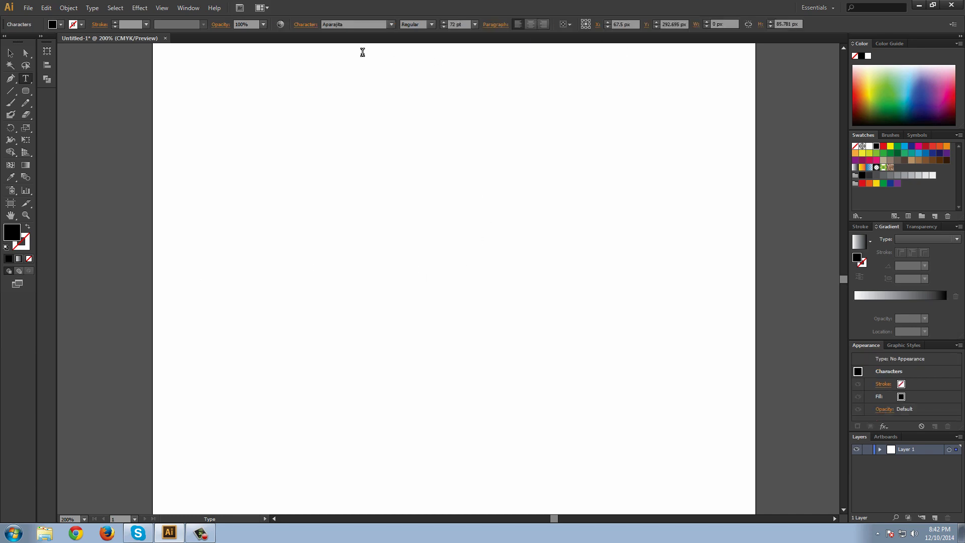
text(dr)
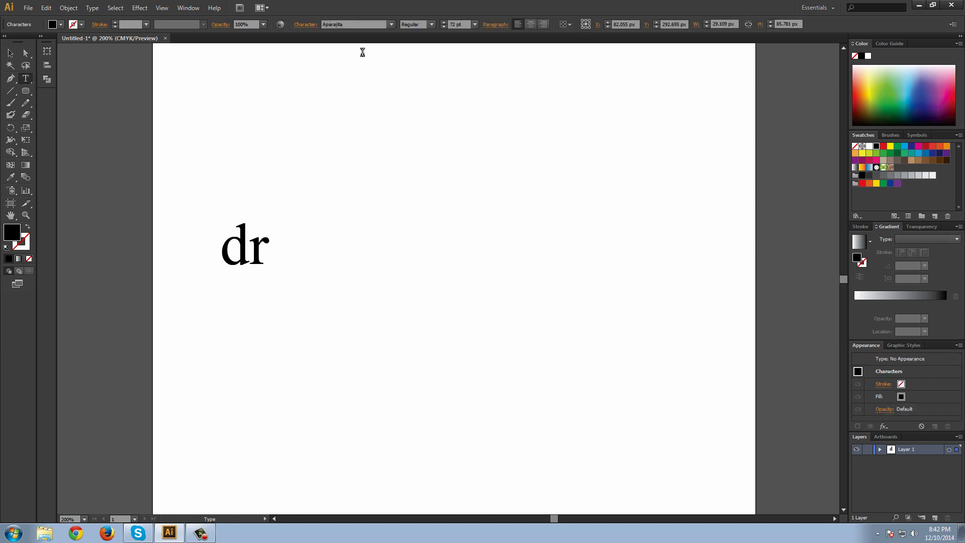
key(BackSpace)
key(BackSpace)
text(Dre)
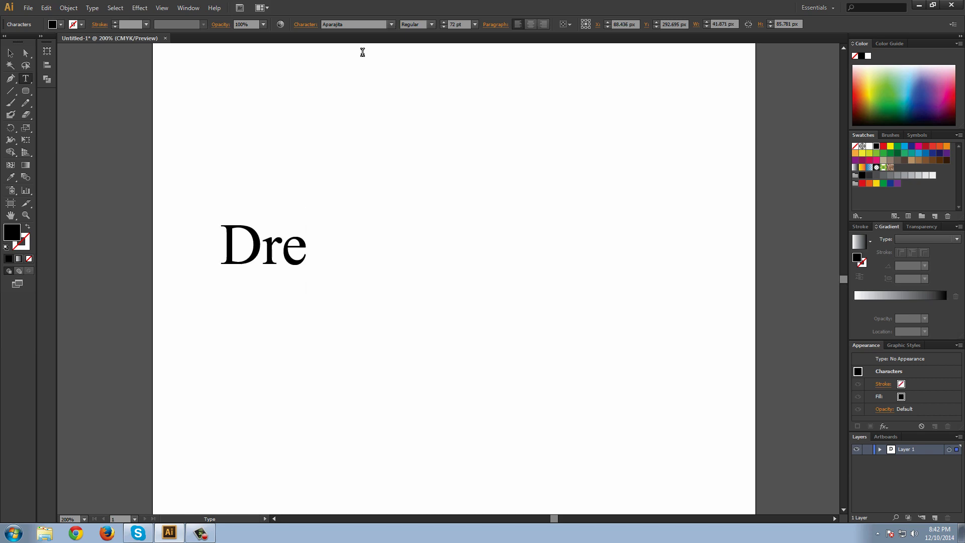
text(am C)
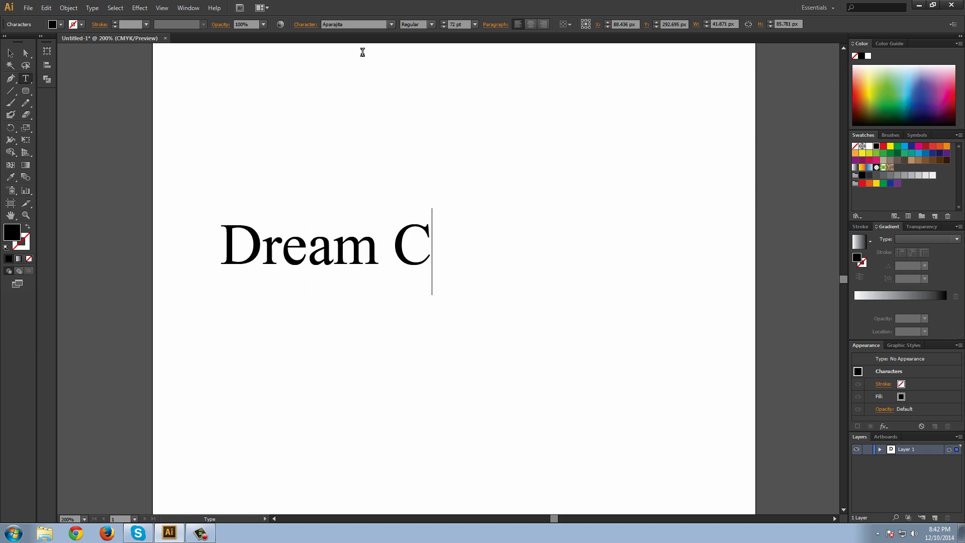
key(BackSpace)
key(BackSpace)
text(c)
key(BackSpace)
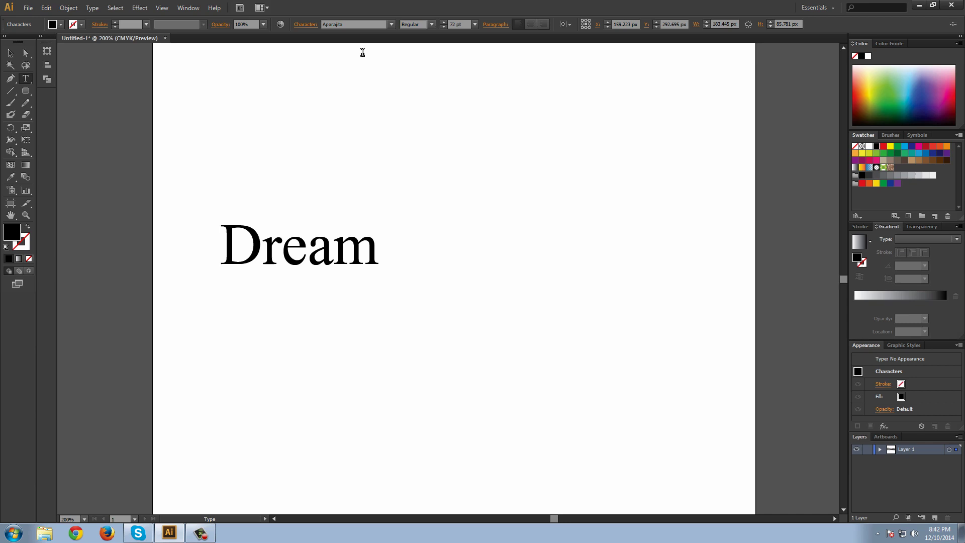
text(Craf)
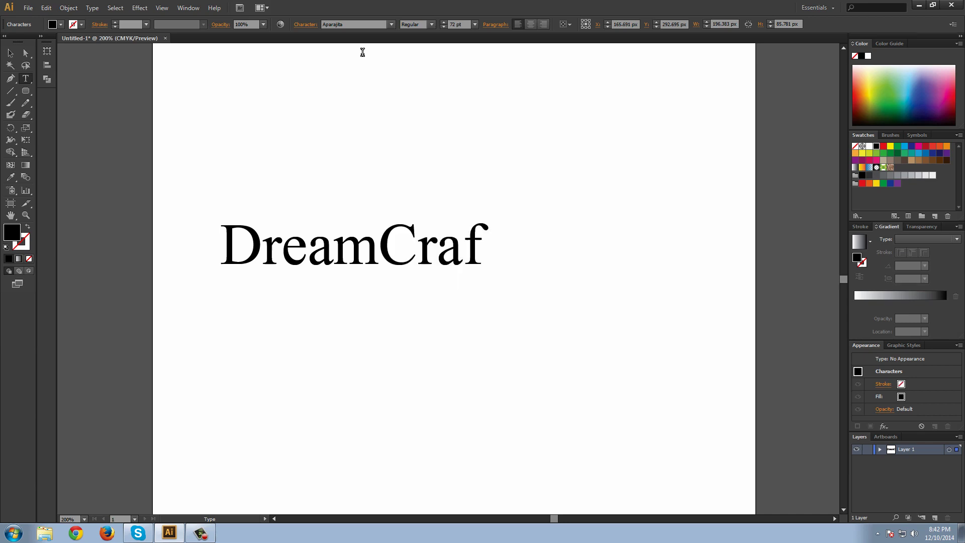
text(ters)
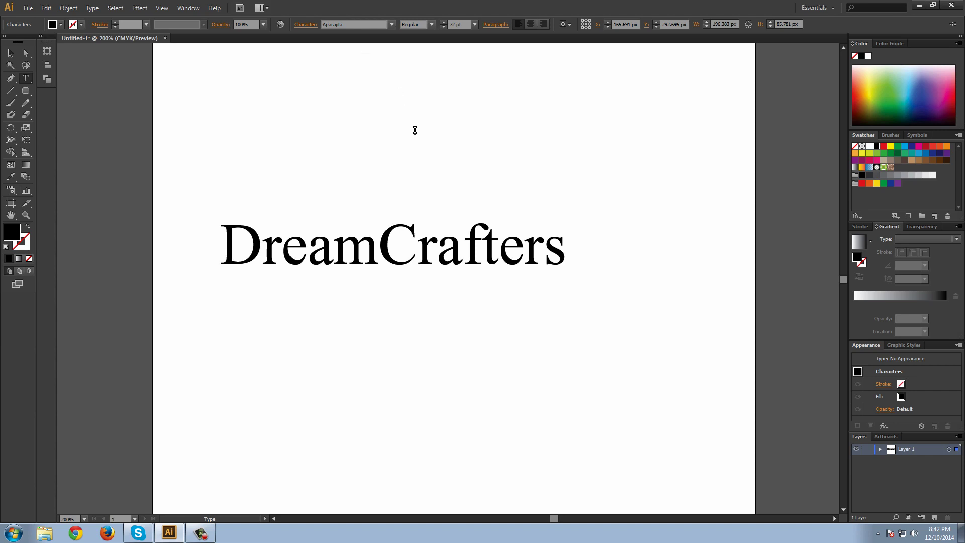
- Insert a space between Dream and Crafters in the heading
click(381, 240)
key(alt)
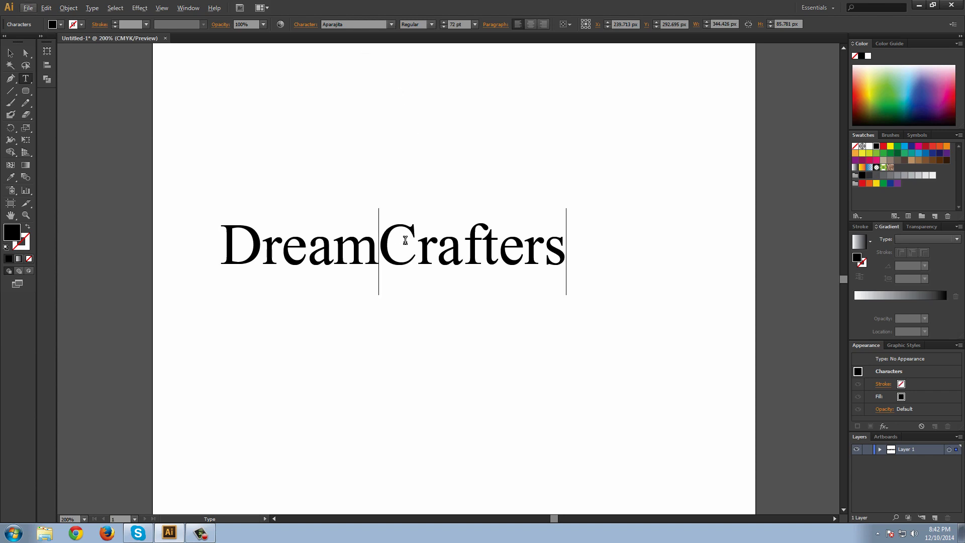
click(432, 240)
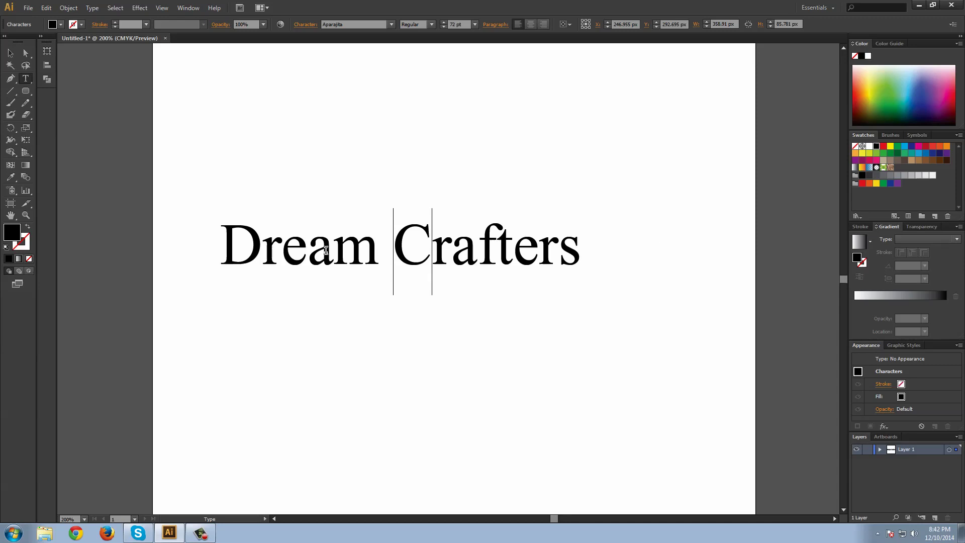
click(512, 253)
click(541, 255)
scroll(528, 242, down, 1)
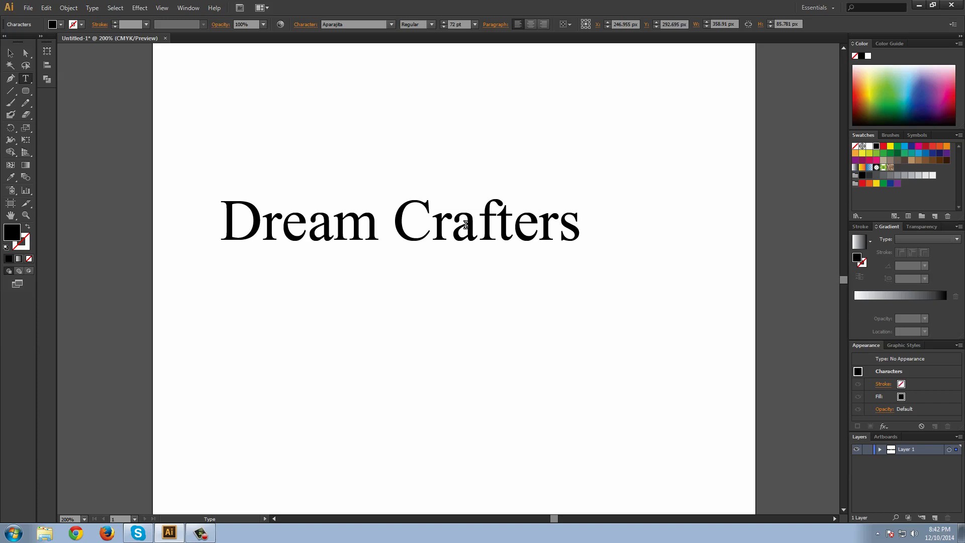
click(396, 227)
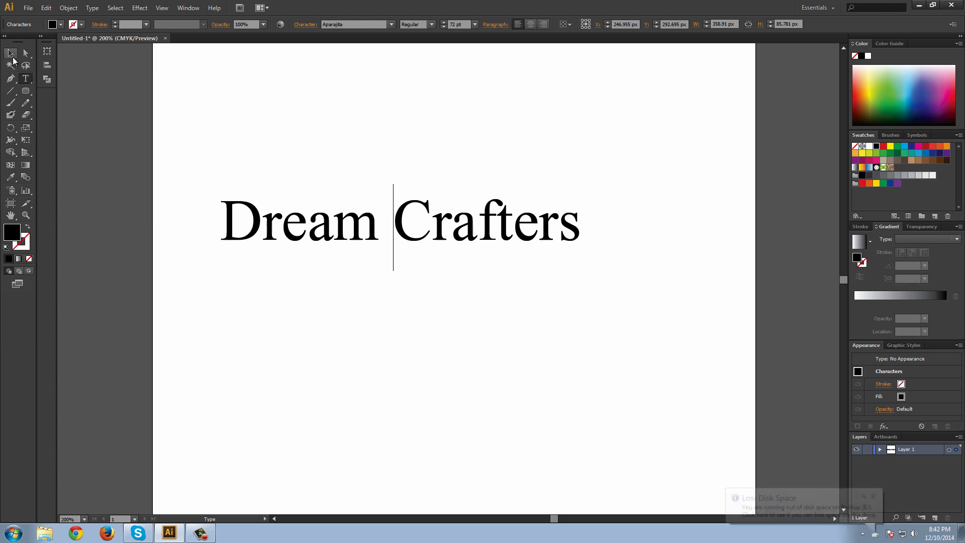
- Delete 'Crafters' and the trailing space, leaving only 'Dream' in the heading
key(Escape)
key(t)
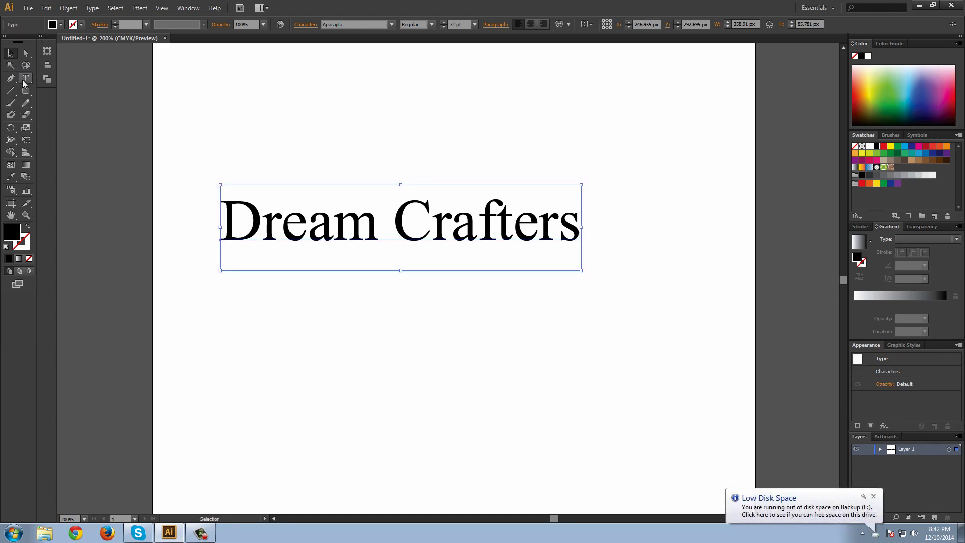
drag(389, 226, 586, 224)
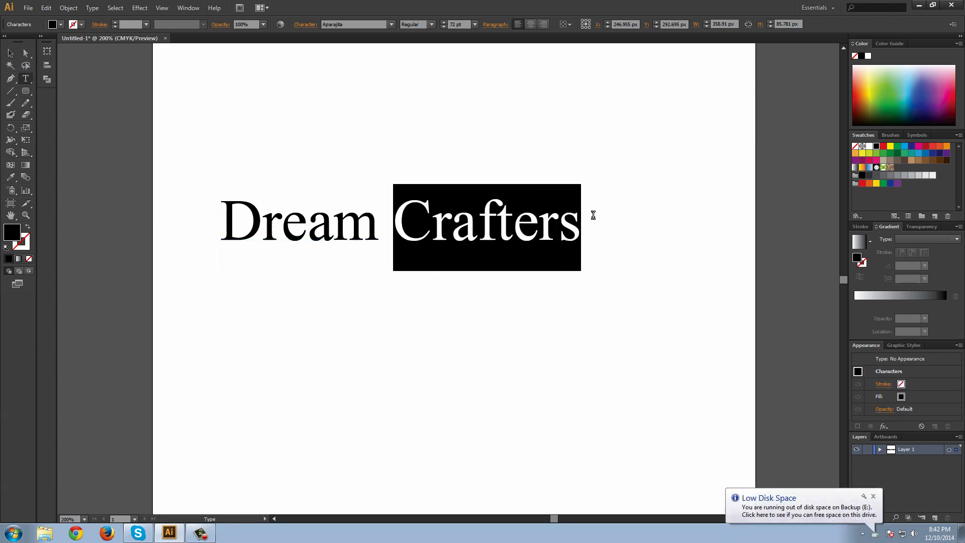
key(BackSpace)
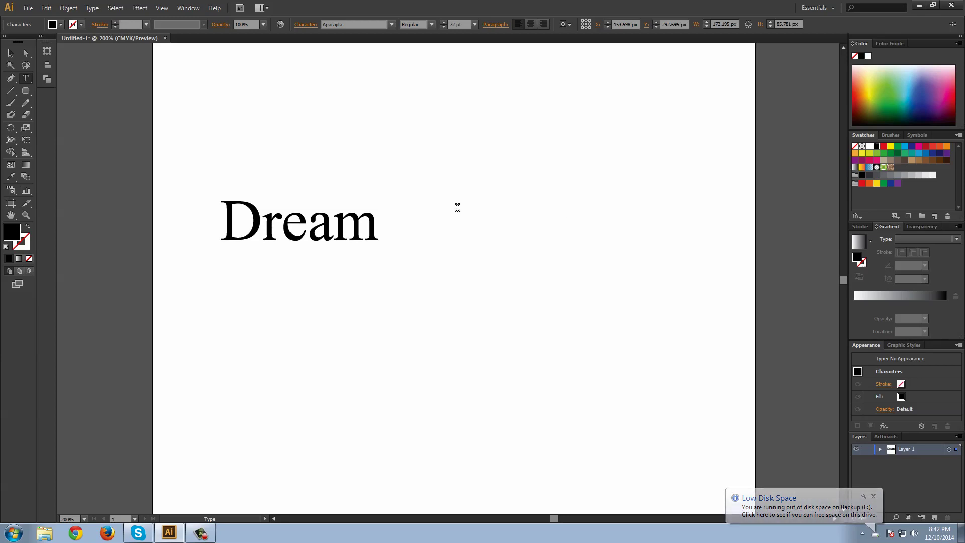
key(BackSpace)
click(10, 52)
click(192, 192)
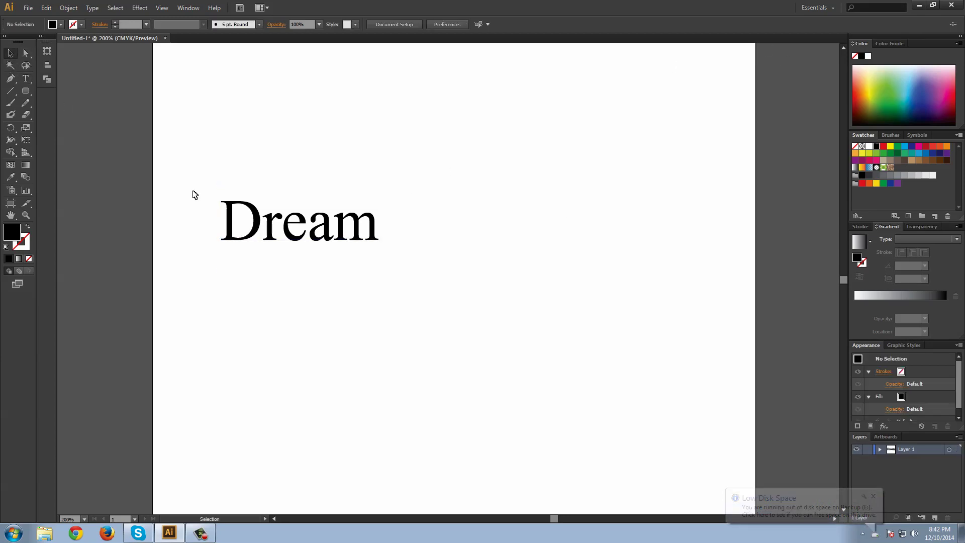
- Type 'Crafters' as a new text object and move it flush against Dream
click(31, 75)
click(381, 263)
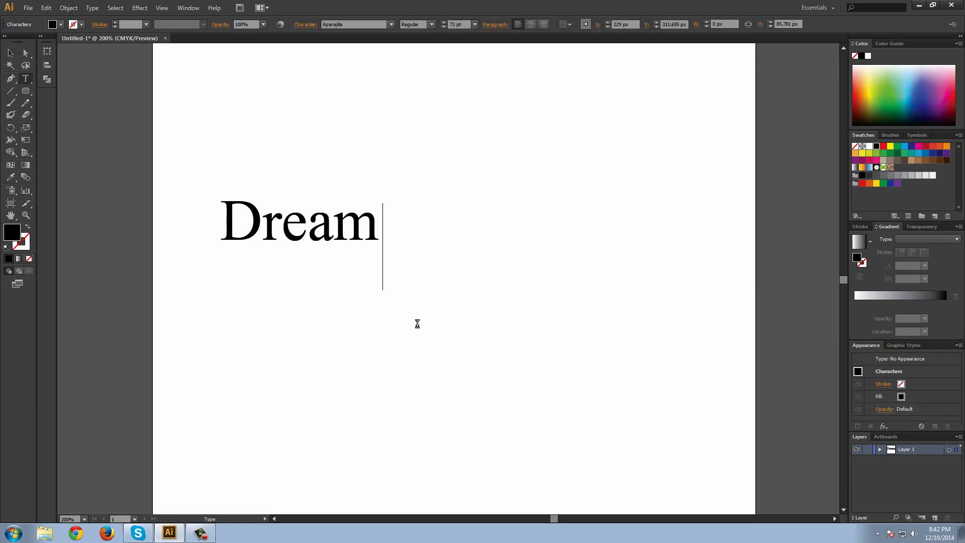
text(Cra)
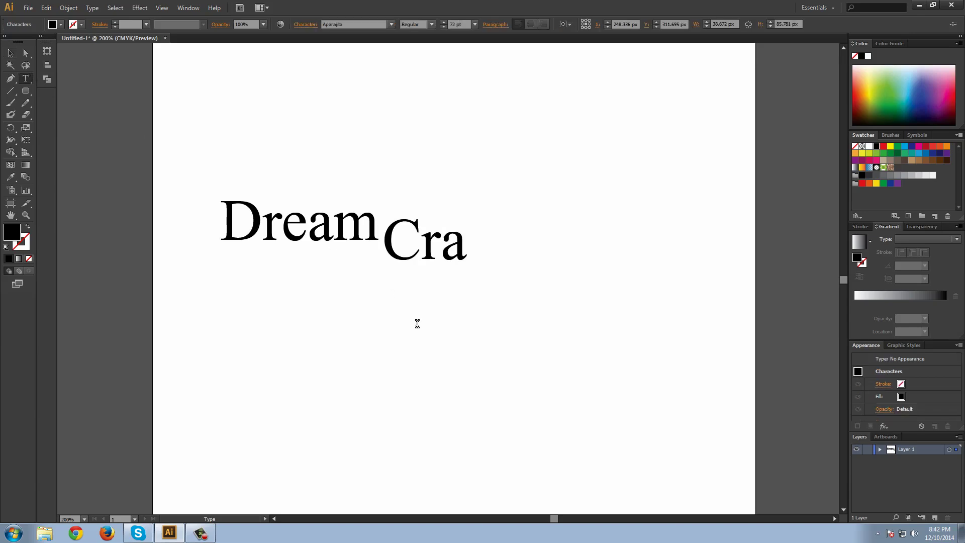
text(fters)
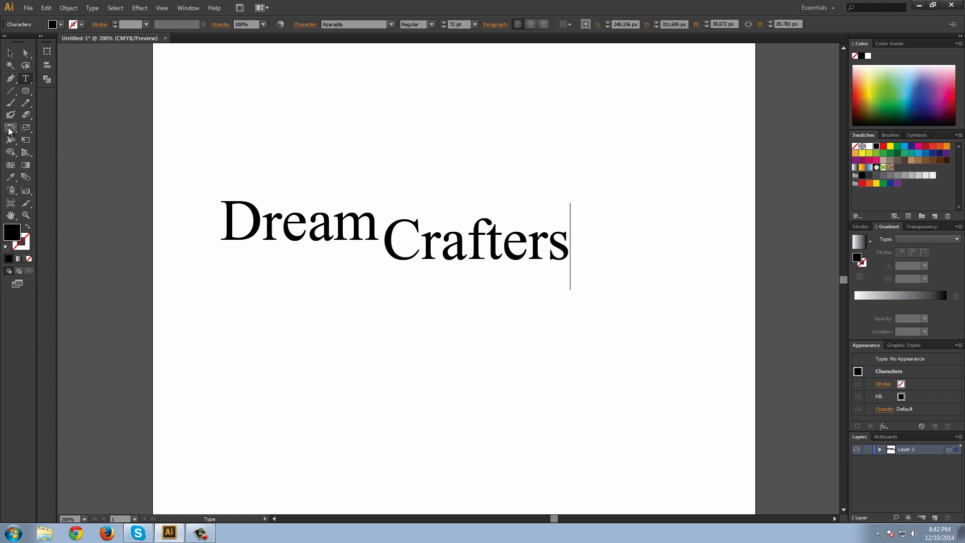
click(11, 53)
drag(440, 244, 434, 226)
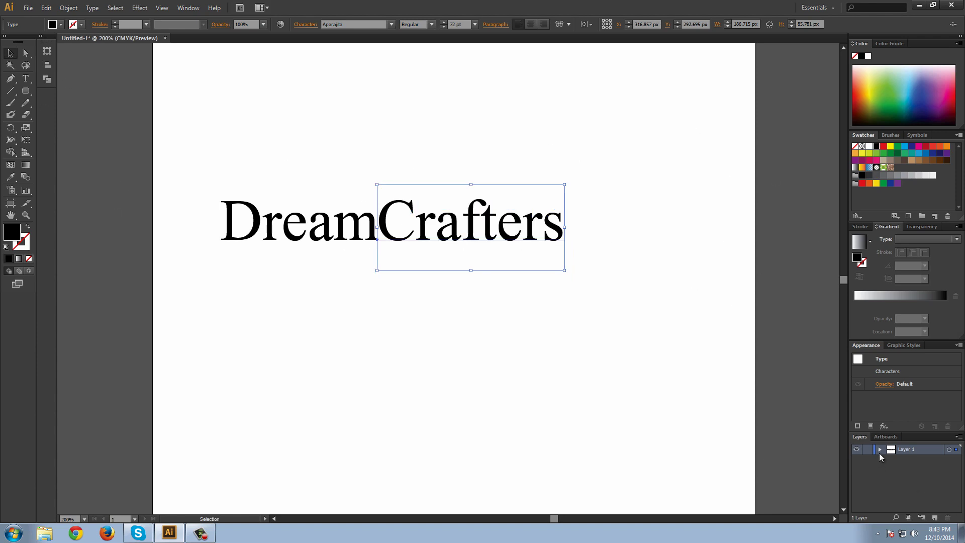
- Check the Dream and Crafters objects inside Layer 1 in the Layers panel
click(880, 449)
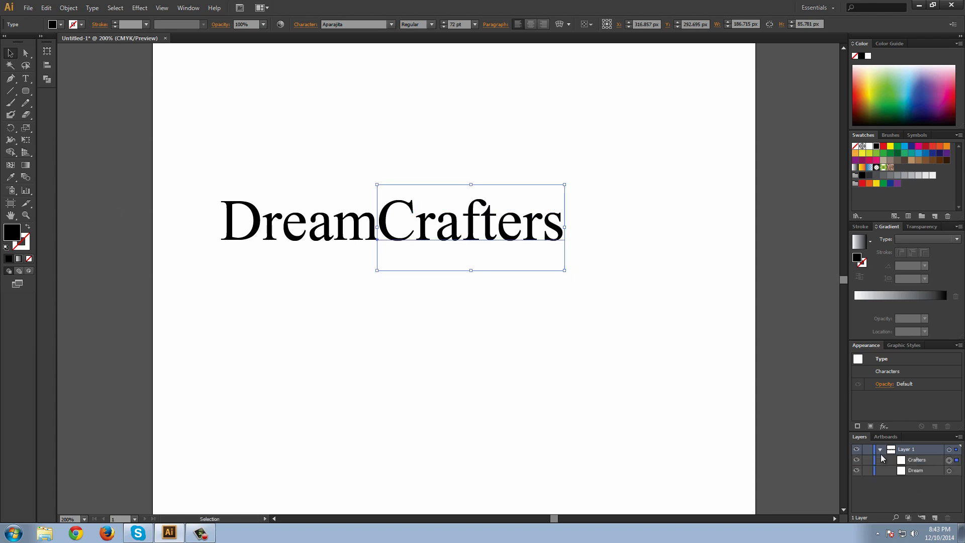
click(949, 470)
click(278, 106)
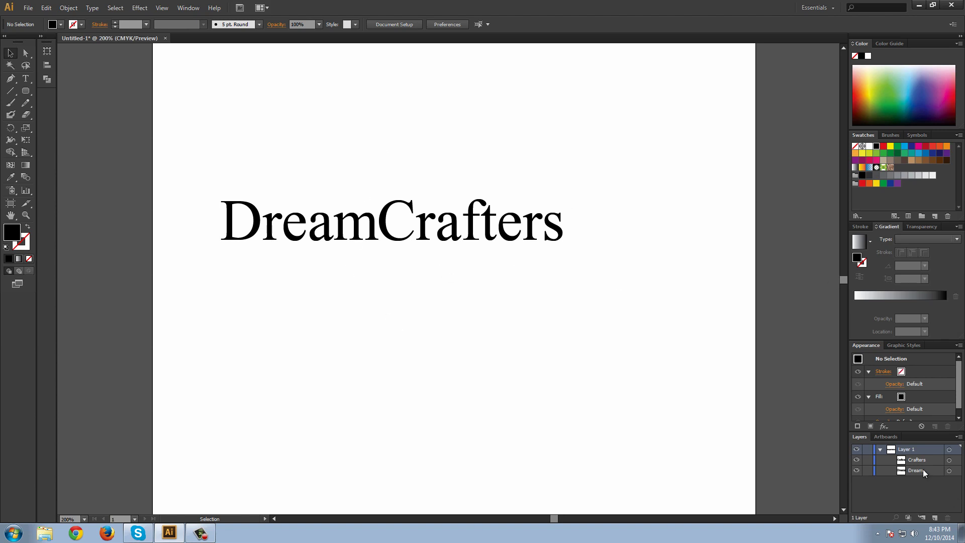
click(857, 460)
click(857, 460)
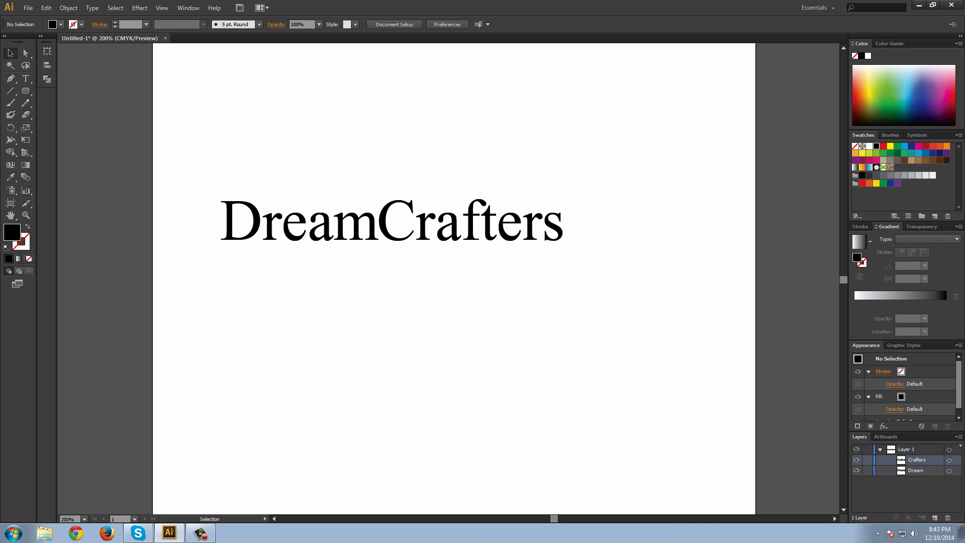
- Set the tracking of Dream to 50 in the Character panel
click(26, 78)
drag(225, 219, 378, 219)
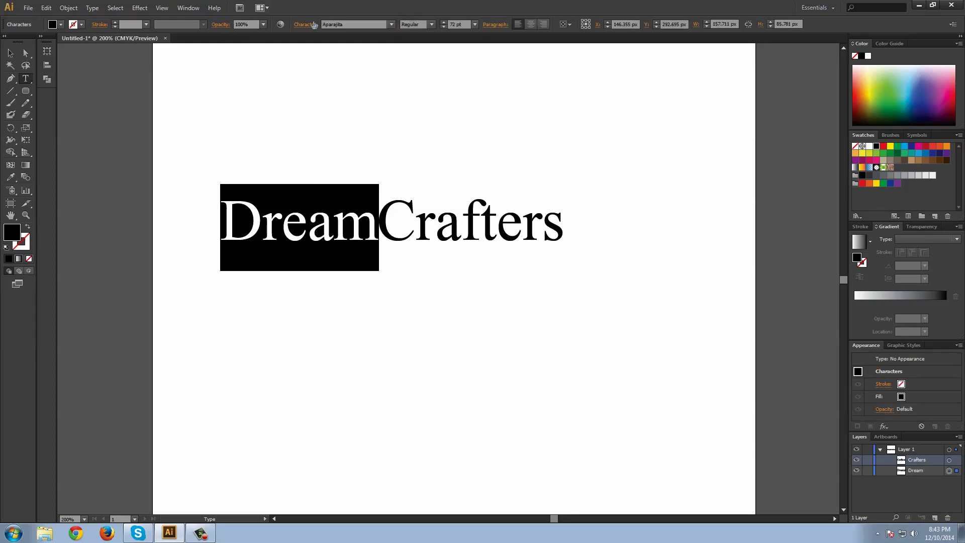
click(314, 25)
click(310, 83)
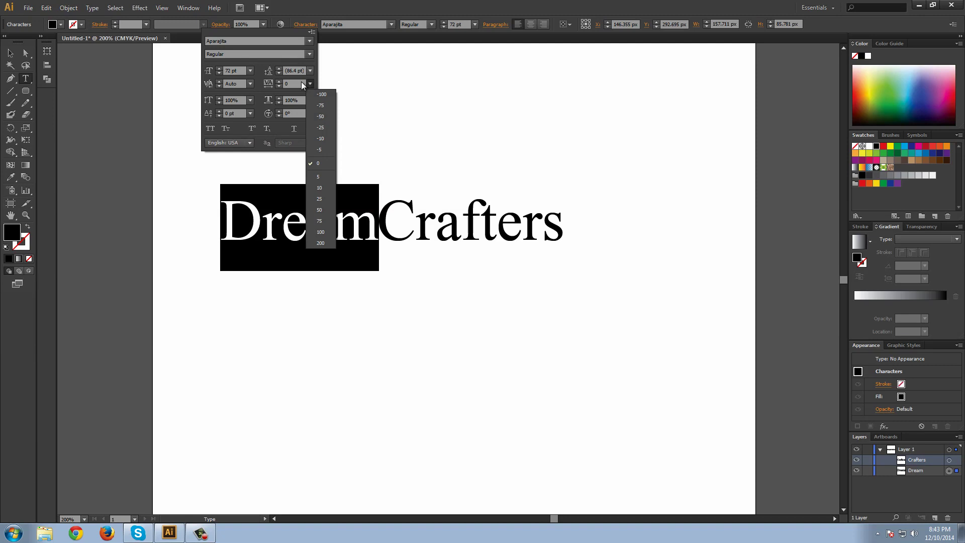
click(320, 233)
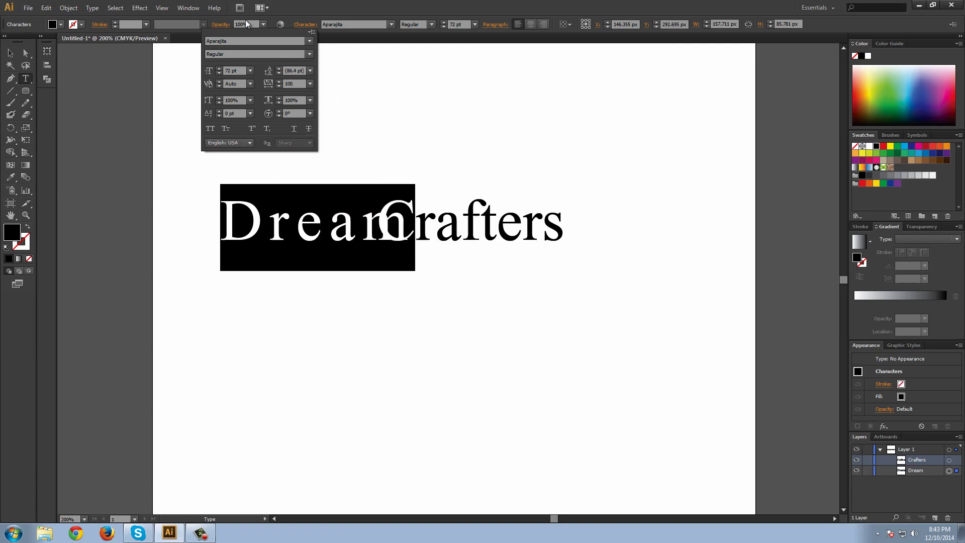
click(311, 100)
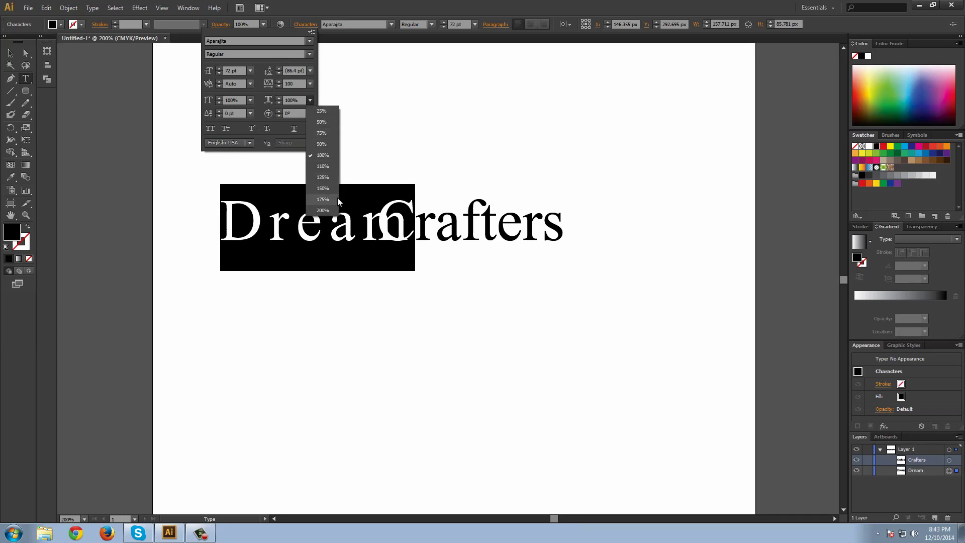
click(309, 86)
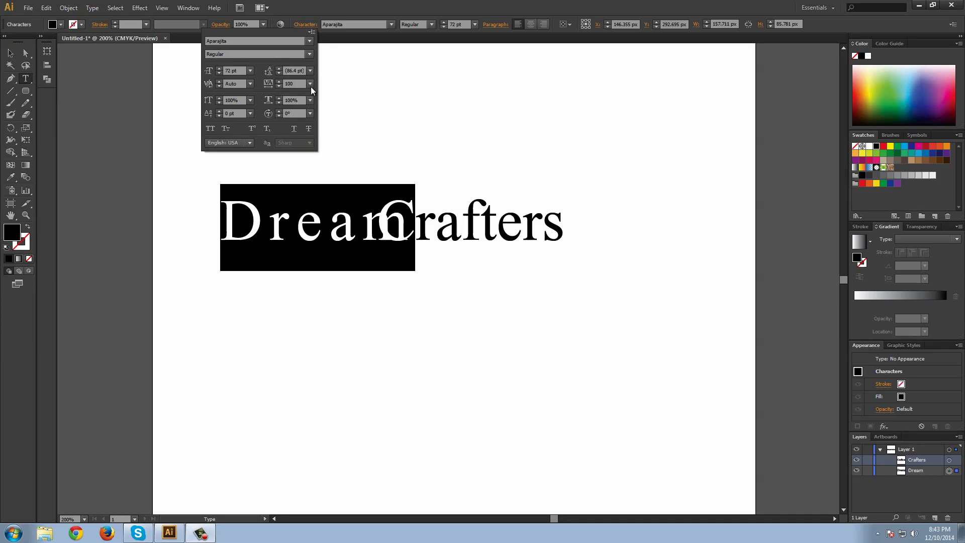
click(308, 85)
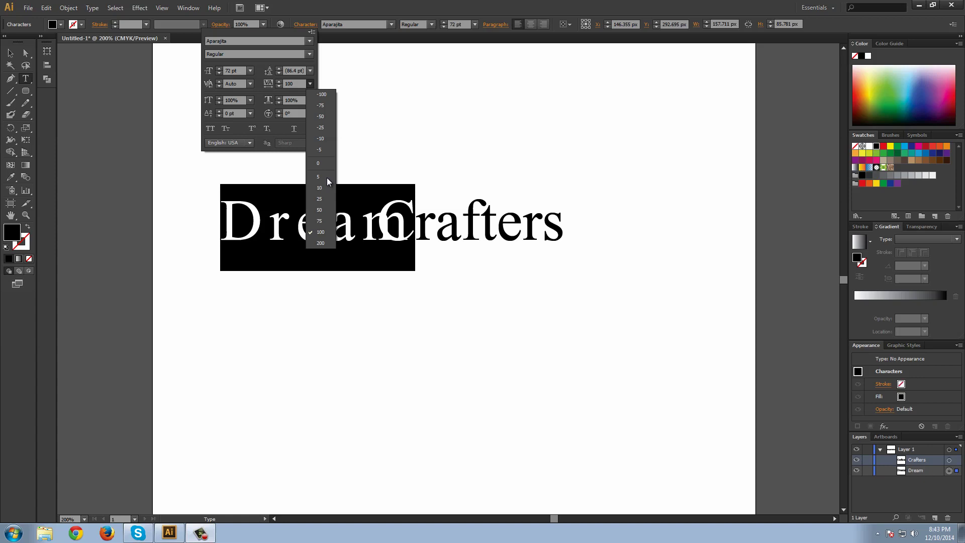
click(324, 211)
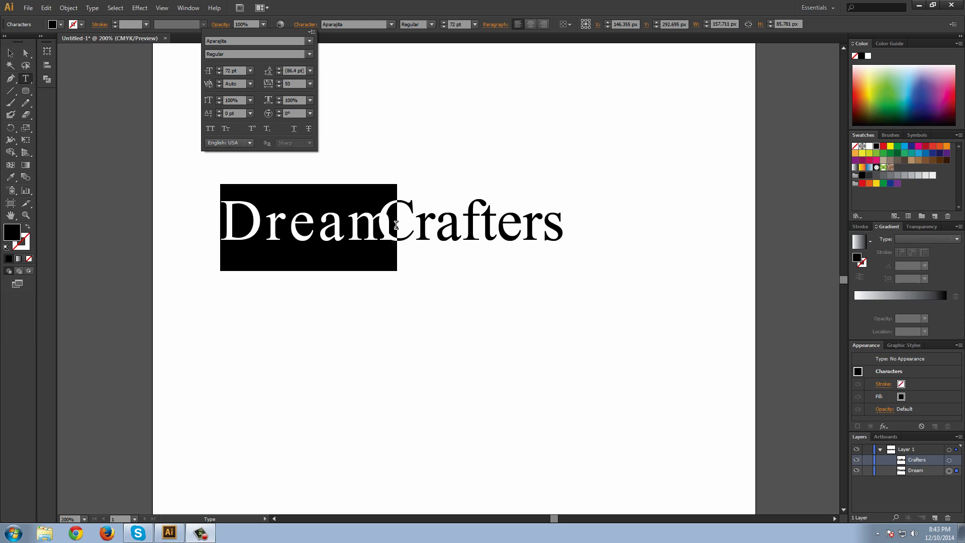
key(Escape)
- Set the tracking of Crafters to 50 as well
click(509, 237)
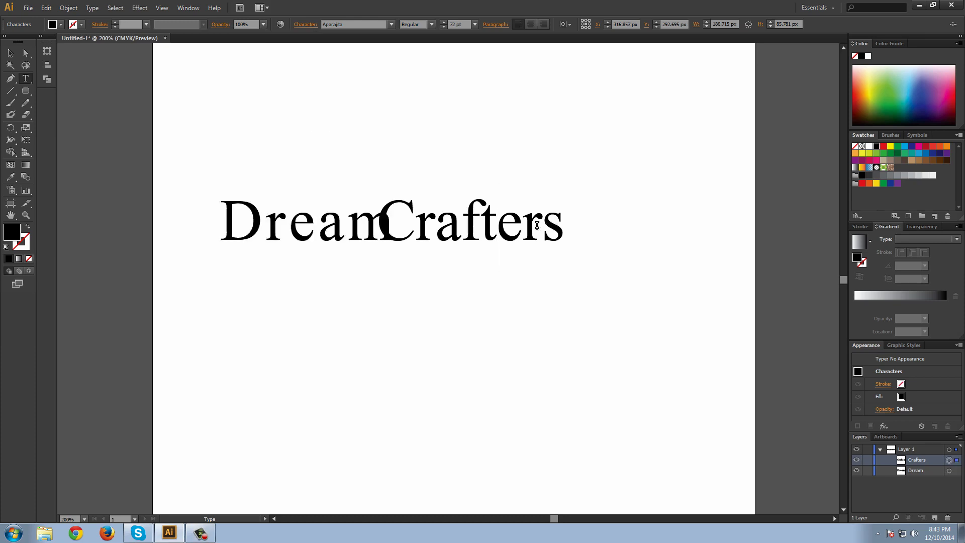
double_click(509, 236)
click(304, 30)
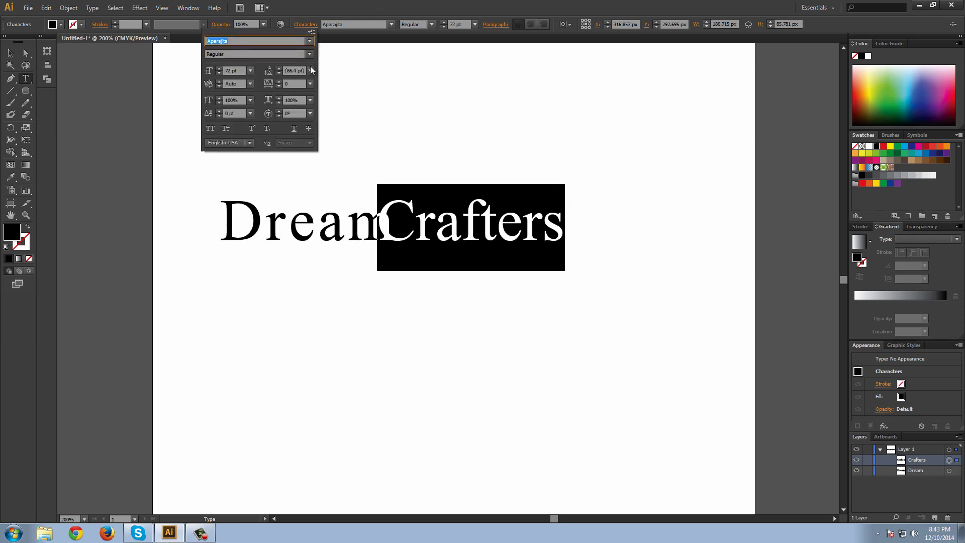
click(309, 84)
click(324, 209)
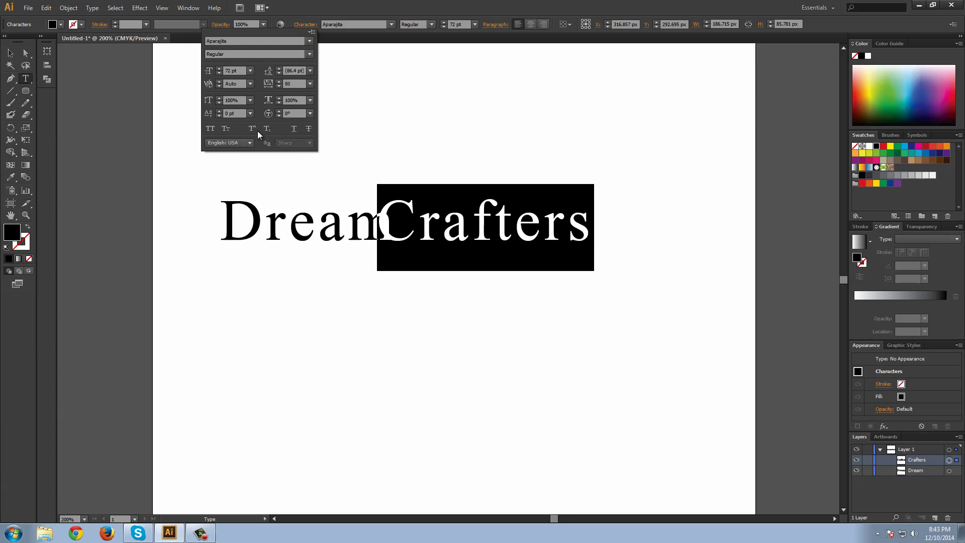
key(Escape)
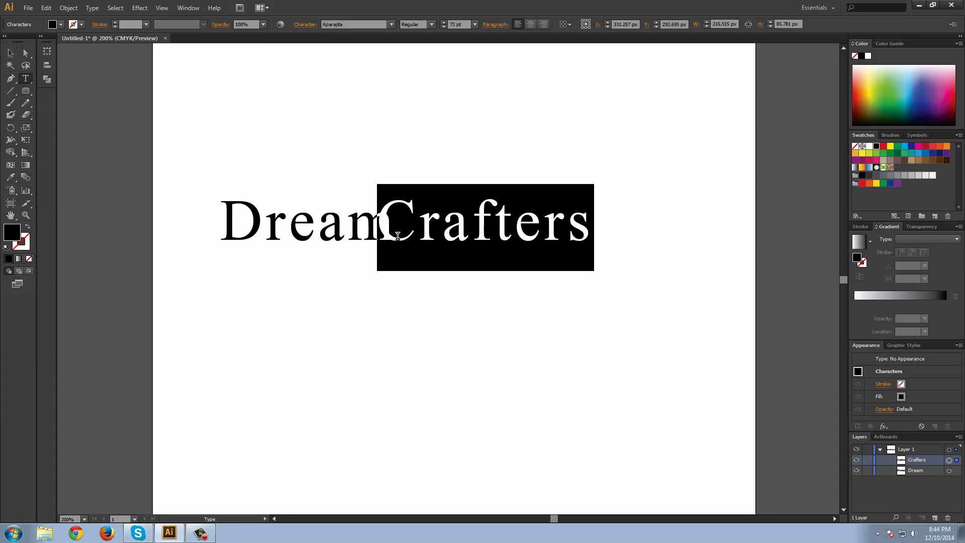
- Nudge Crafters right so it meets Dream, then deselect
click(10, 64)
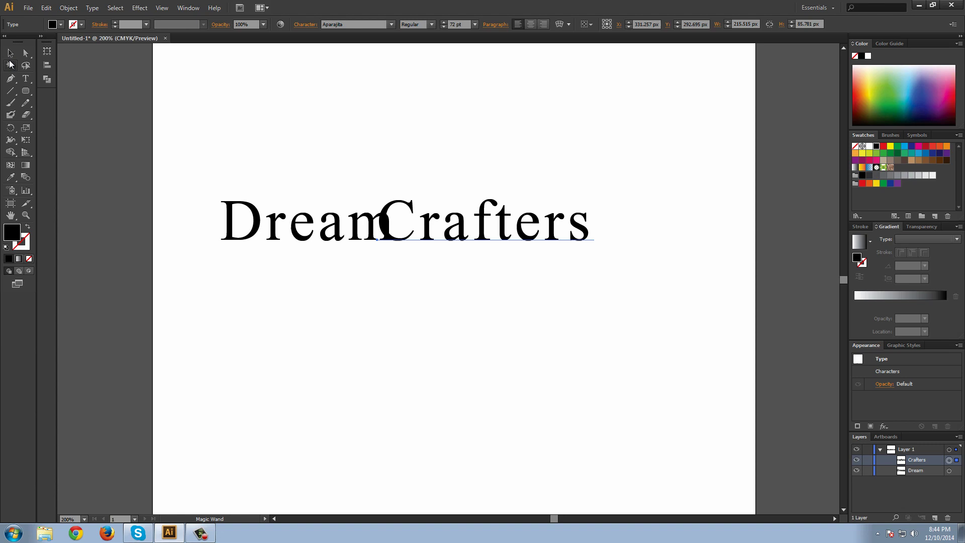
key(v)
key(Right)
key(Right)
key(Right)
key(Right)
key(Right)
key(Right)
key(Right)
key(Right)
key(Right)
key(Right)
key(Right)
key(Right)
key(Right)
key(Right)
key(Right)
key(Right)
key(Right)
key(Right)
key(Right)
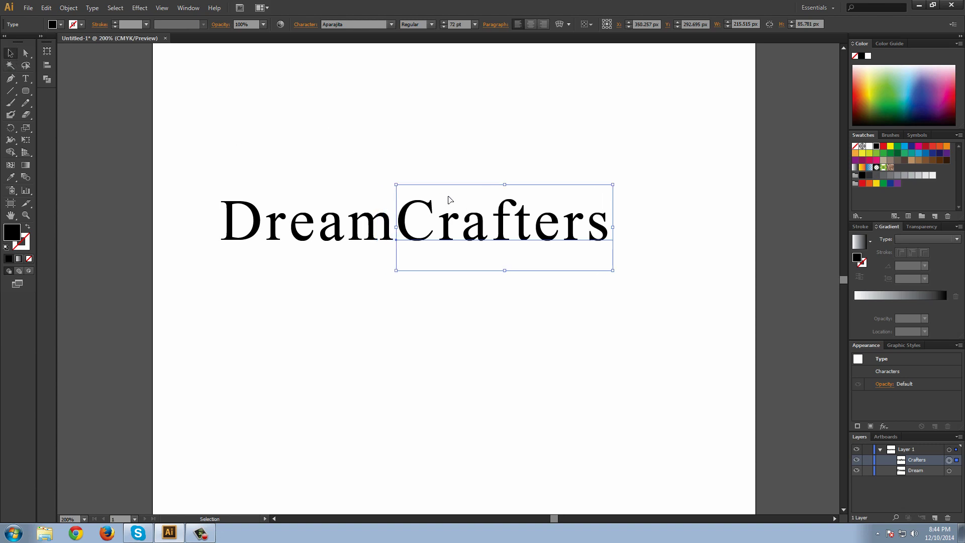
click(426, 120)
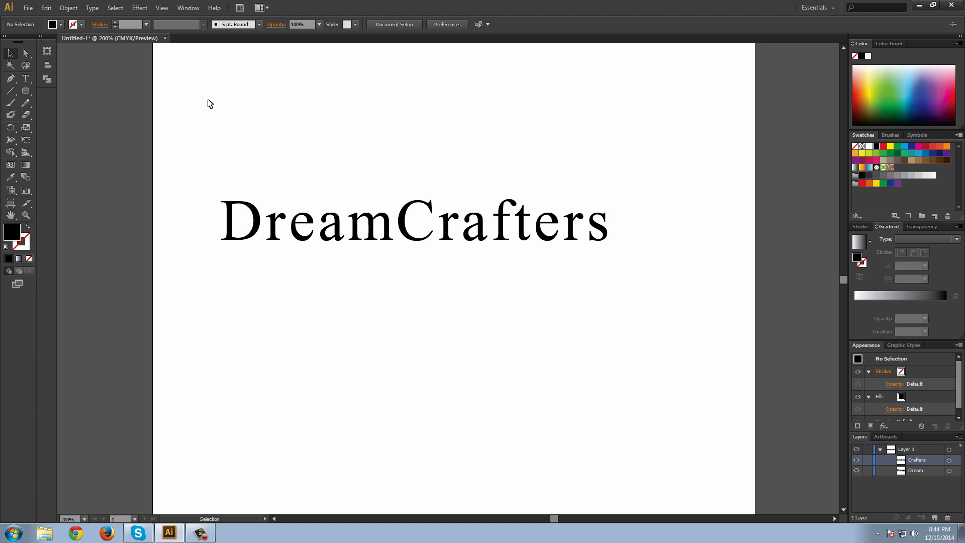
- Choose the Ellipse Tool with stroke set to None and fill set to black
click(26, 91)
drag(26, 91, 80, 117)
click(80, 24)
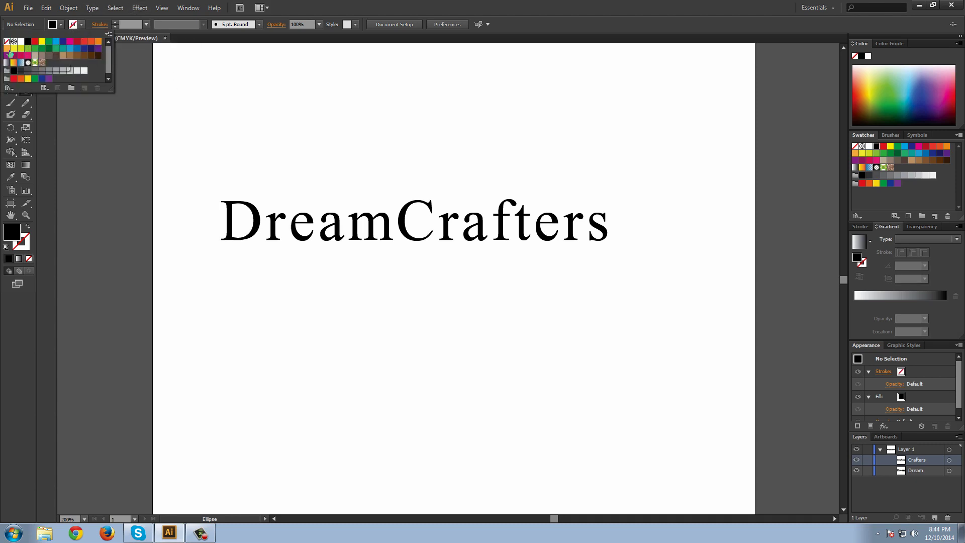
click(61, 24)
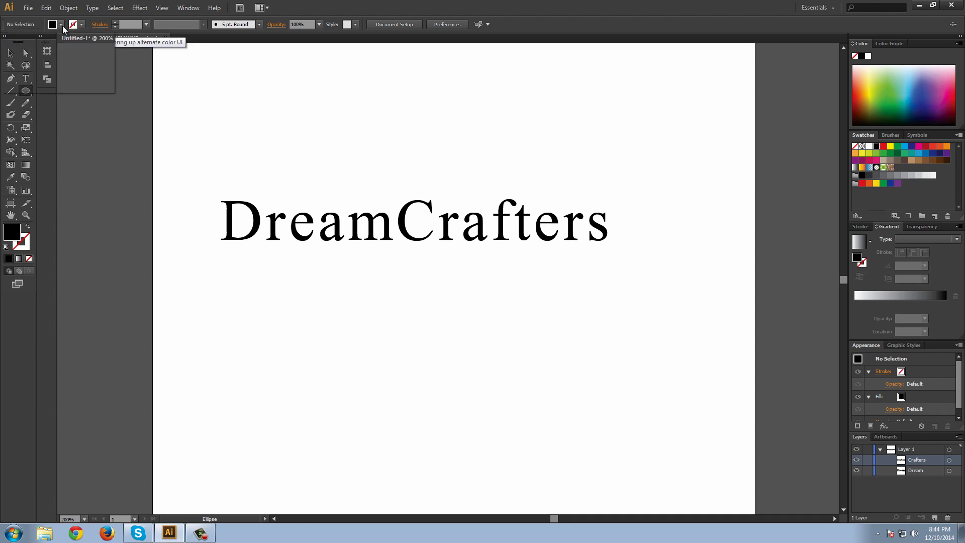
click(60, 24)
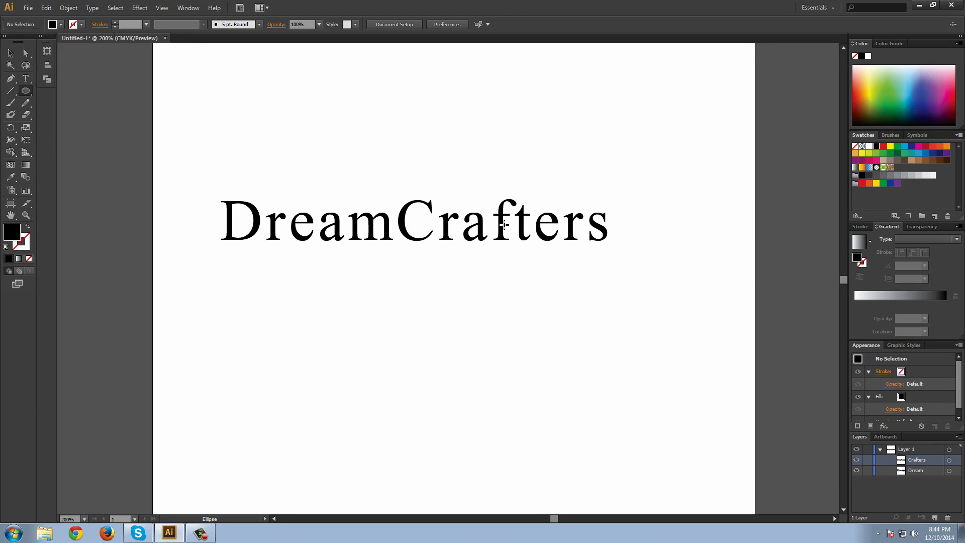
click(949, 460)
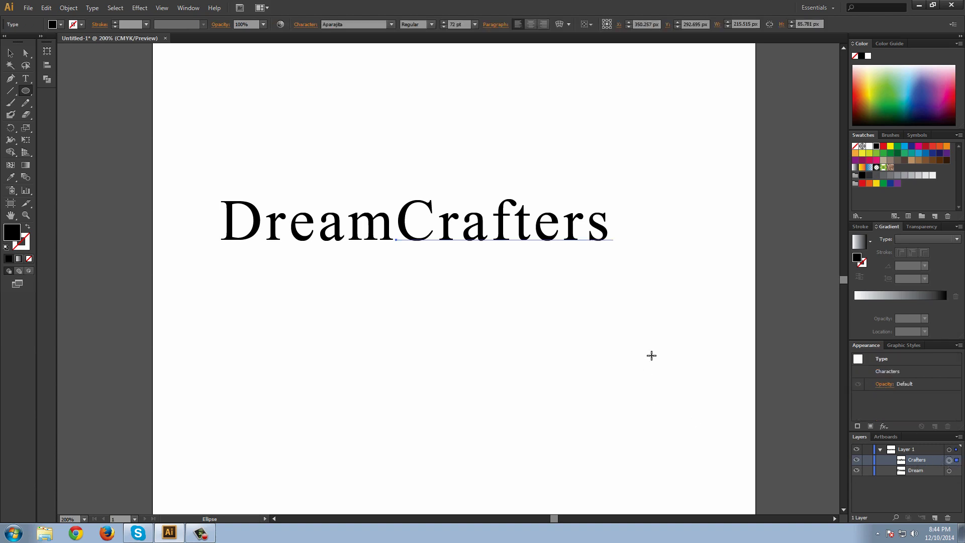
- Draw a 190 px black circle centred over the word Crafters
mouse_move(492, 232)
mouse_down()
mouse_move(539, 237)
mouse_move(661, 370)
mouse_move(651, 330)
mouse_move(700, 349)
mouse_move(623, 369)
mouse_move(736, 348)
mouse_move(725, 389)
mouse_move(588, 360)
mouse_move(577, 392)
mouse_move(435, 267)
mouse_move(577, 250)
mouse_move(579, 323)
mouse_move(560, 297)
mouse_move(573, 321)
mouse_move(591, 306)
mouse_move(584, 314)
mouse_move(638, 332)
mouse_move(588, 321)
mouse_up()
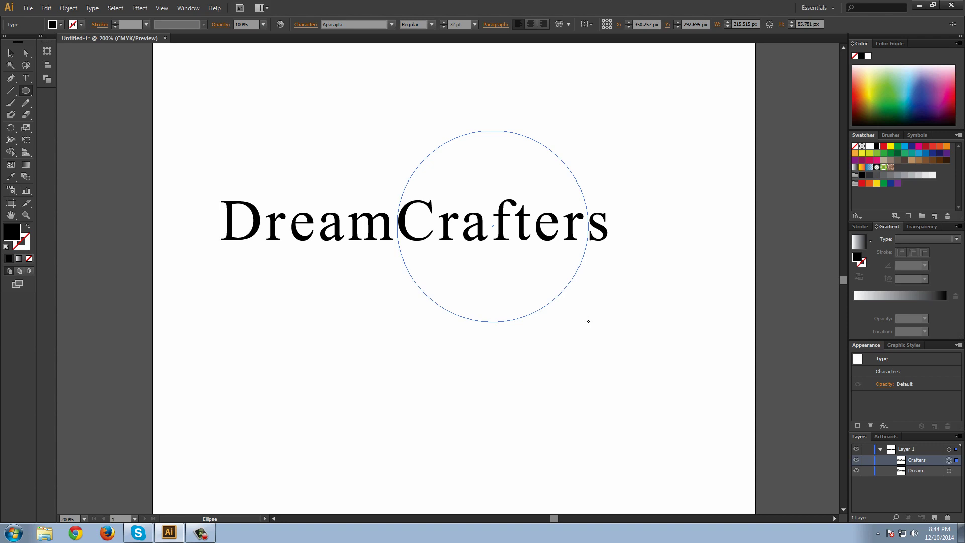
drag(588, 321, 588, 321)
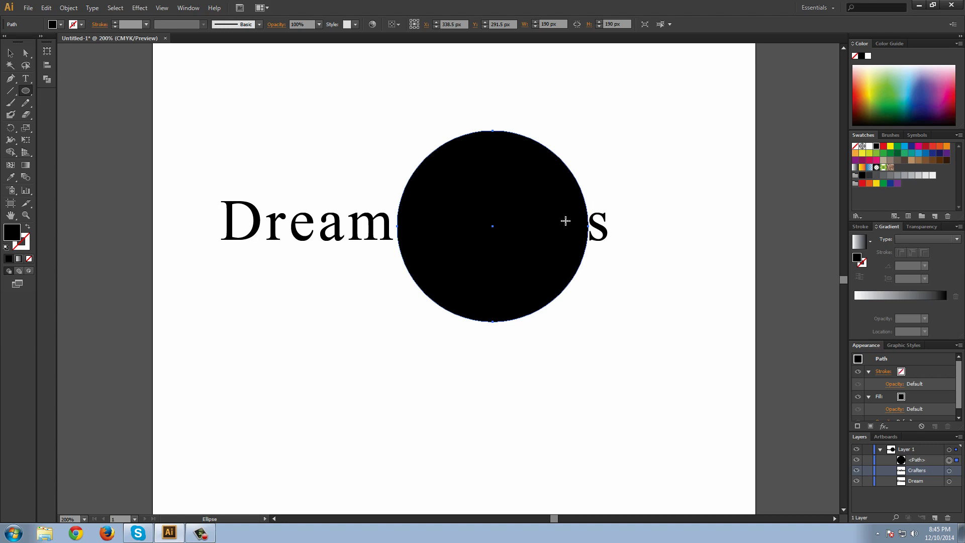
- Move the circle right, scale it to 214 px and nudge it up 2 px
click(10, 52)
mouse_move(452, 235)
mouse_down()
mouse_move(474, 240)
mouse_move(463, 240)
mouse_up()
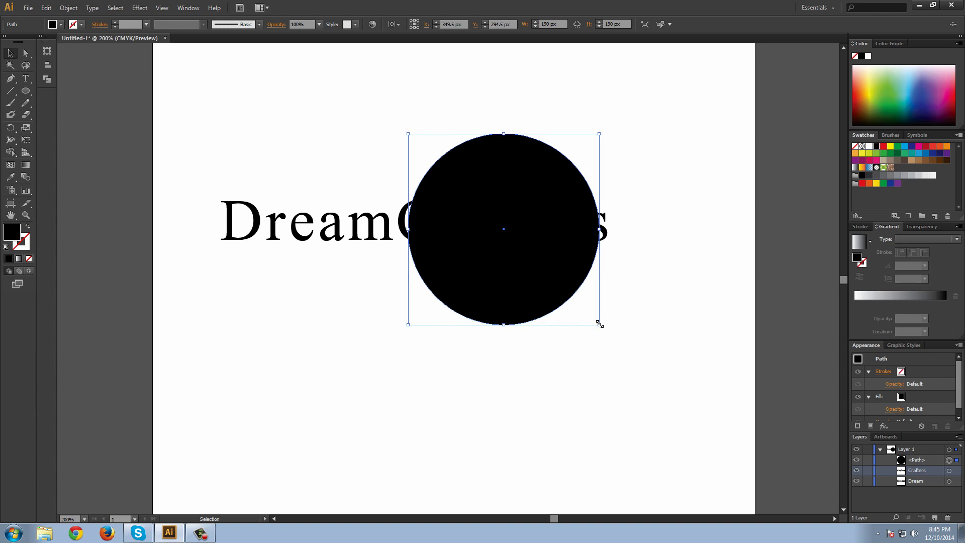
drag(599, 324, 611, 337)
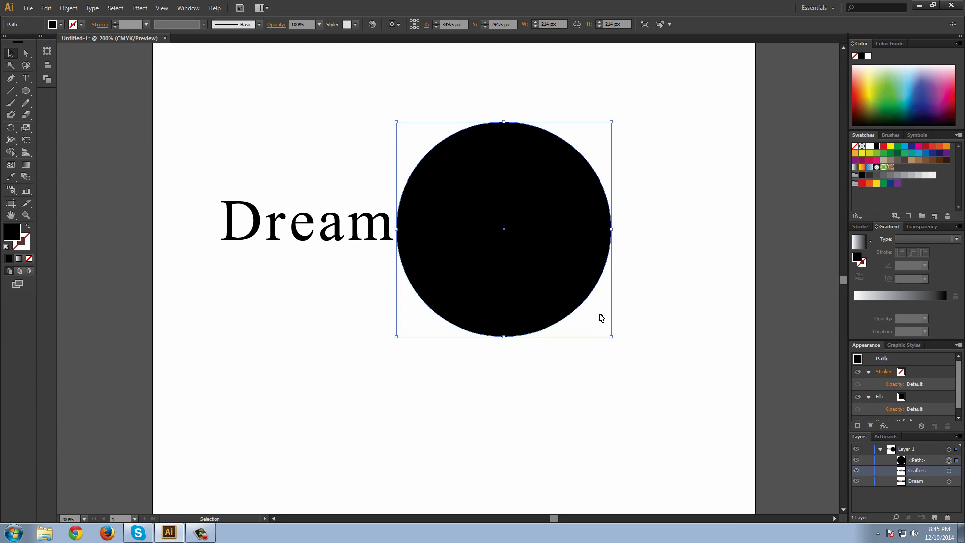
key(Up)
key(Up)
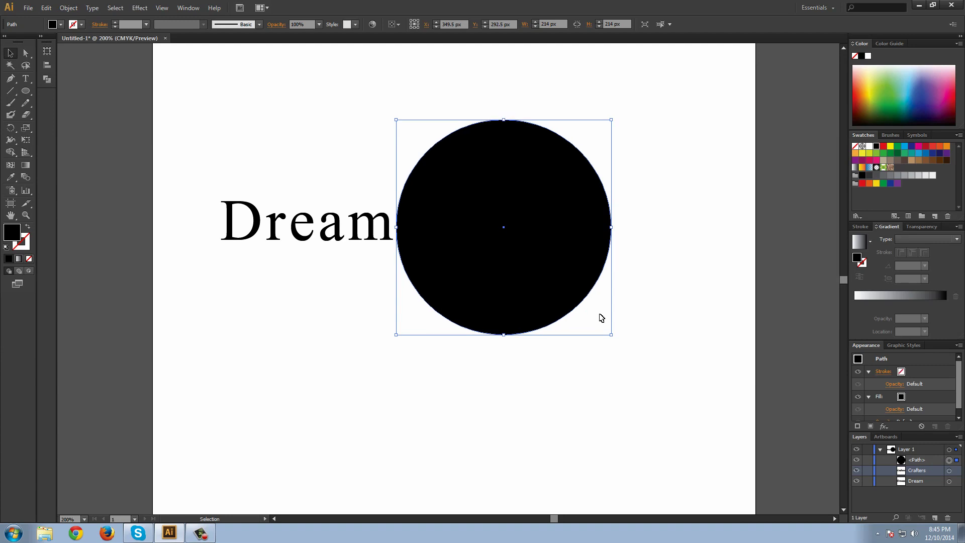
key(Up)
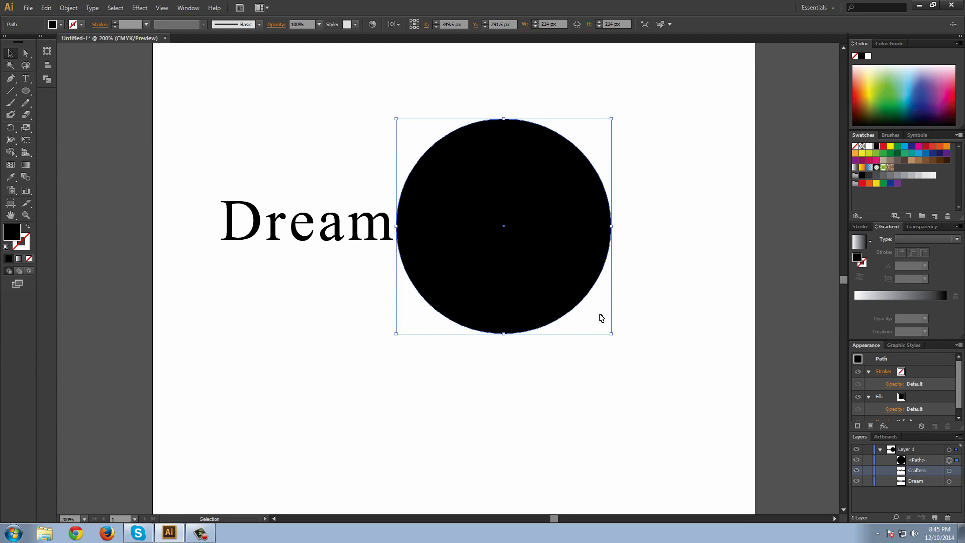
click(645, 265)
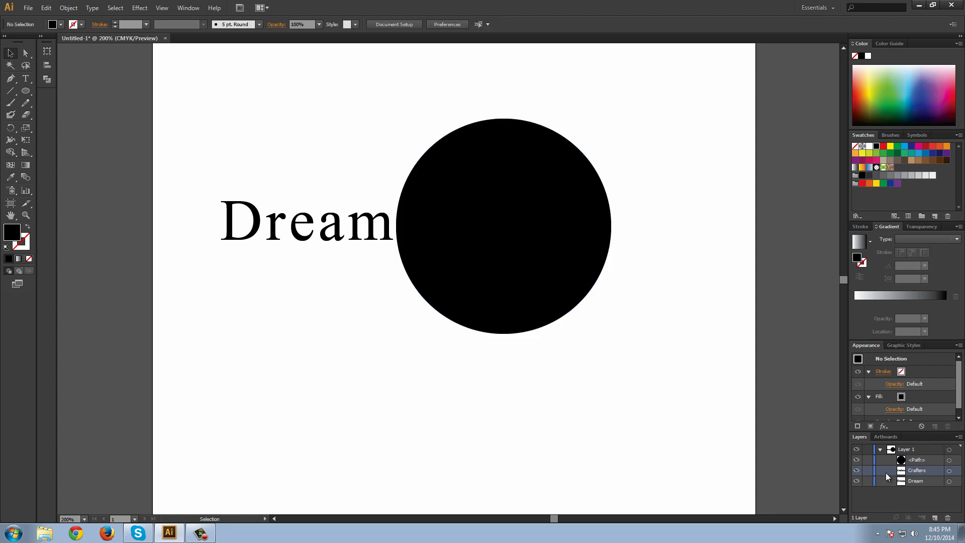
- Toggle the circle's visibility in Layers to check the text beneath
click(857, 460)
click(856, 460)
click(857, 460)
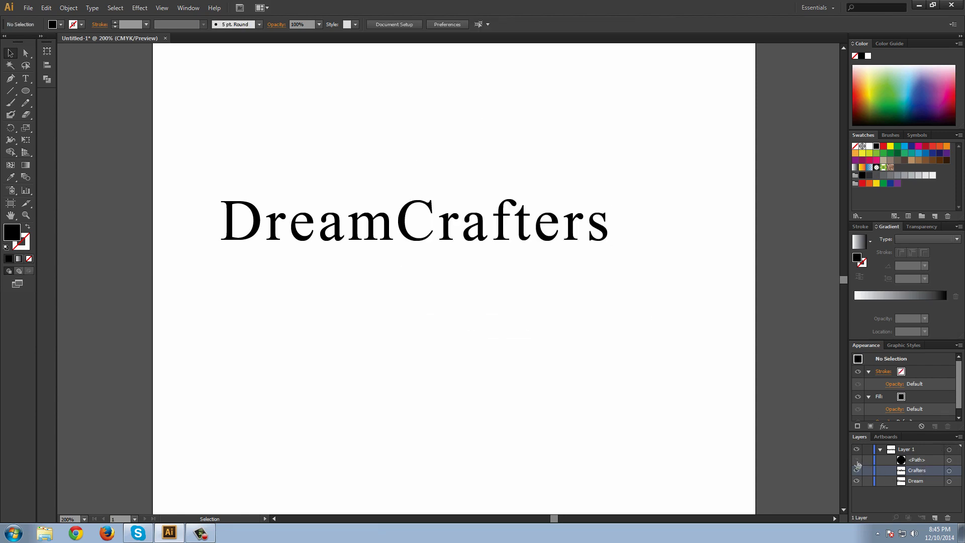
click(857, 460)
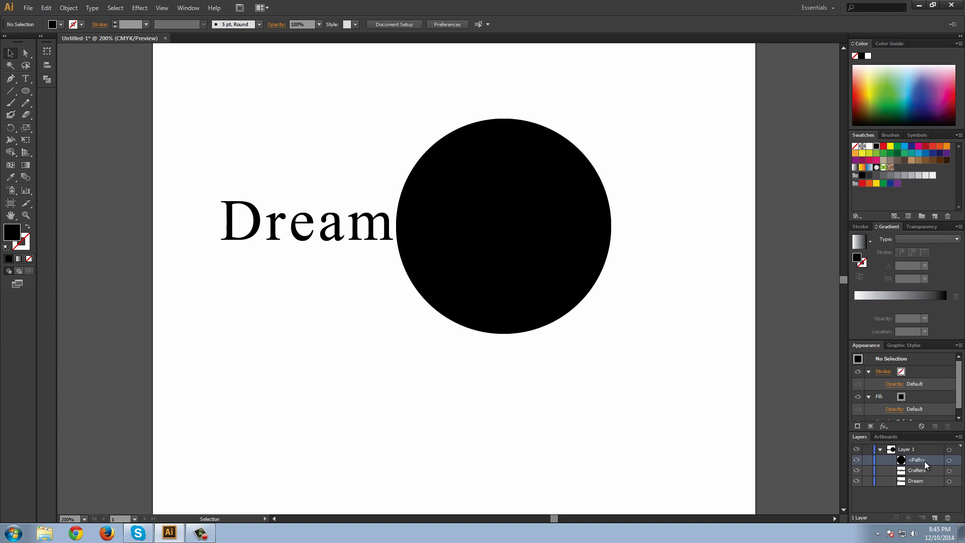
- Duplicate the circle, scale the copy to 192 px and shift it toward the right edge
drag(924, 460, 935, 518)
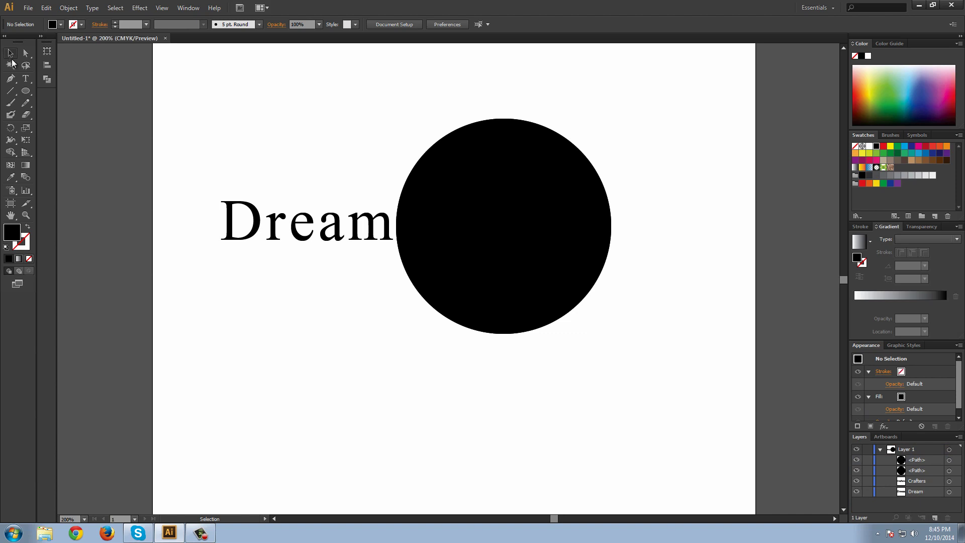
click(456, 258)
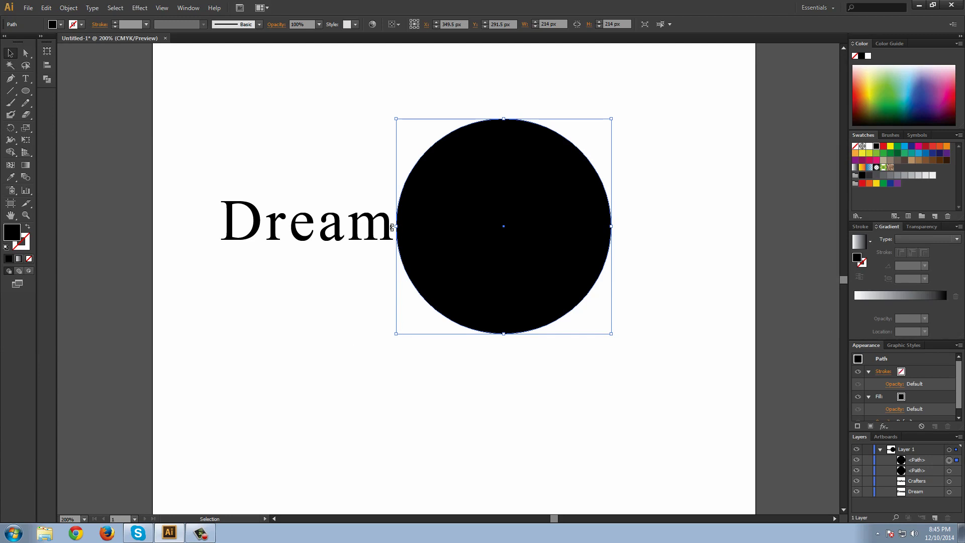
drag(397, 227, 405, 227)
key(a)
key(ctrl+z)
drag(393, 231, 425, 228)
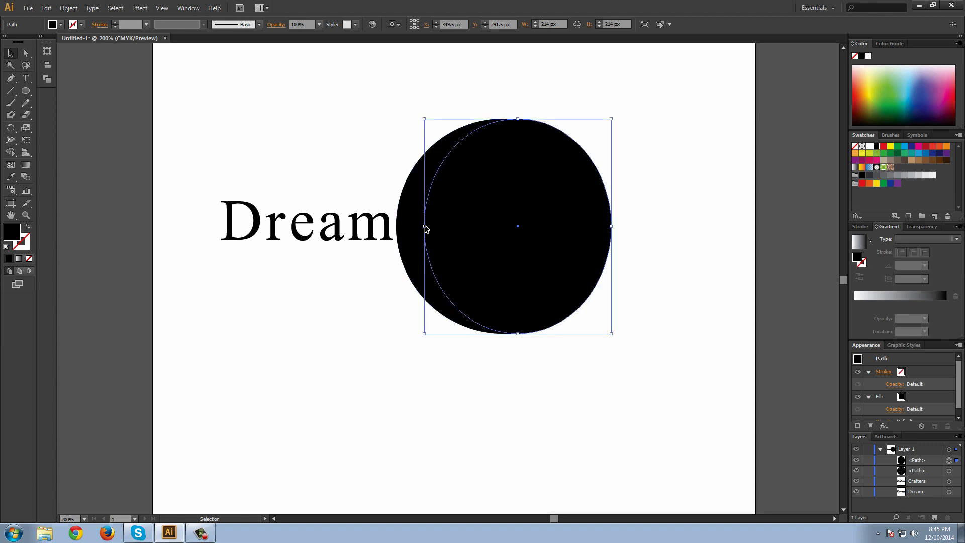
key(ctrl+z)
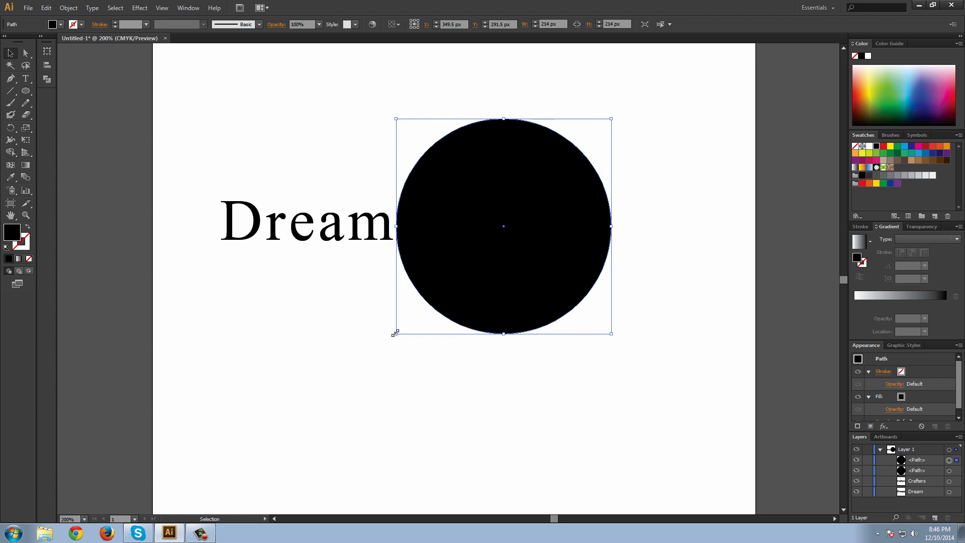
key(alt)
drag(396, 333, 416, 312)
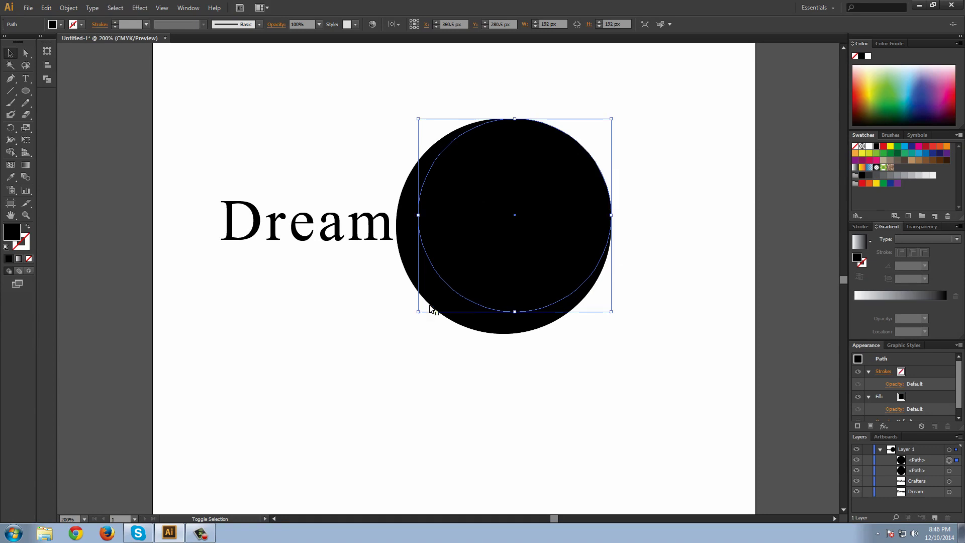
drag(508, 237, 509, 249)
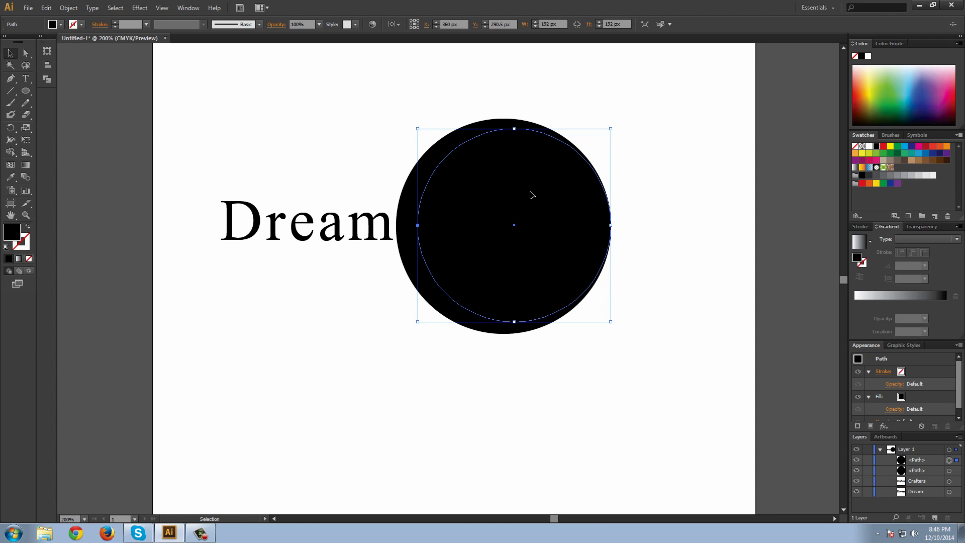
- Align both circles on their vertical centres
shift+click(949, 471)
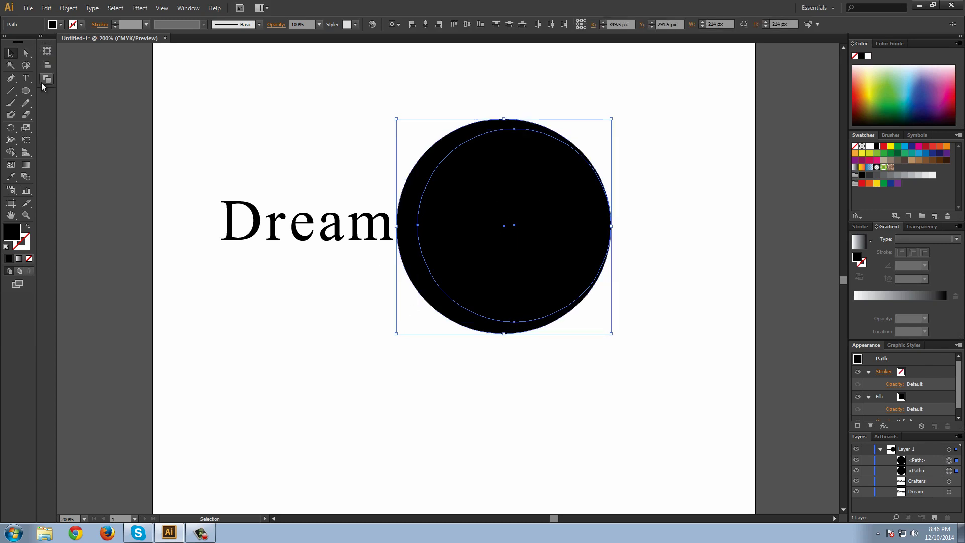
click(47, 65)
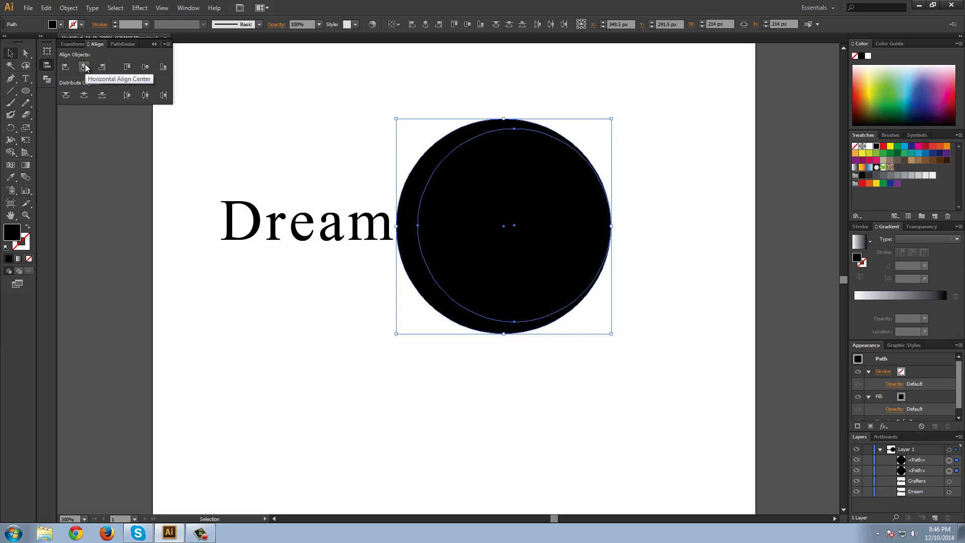
click(144, 68)
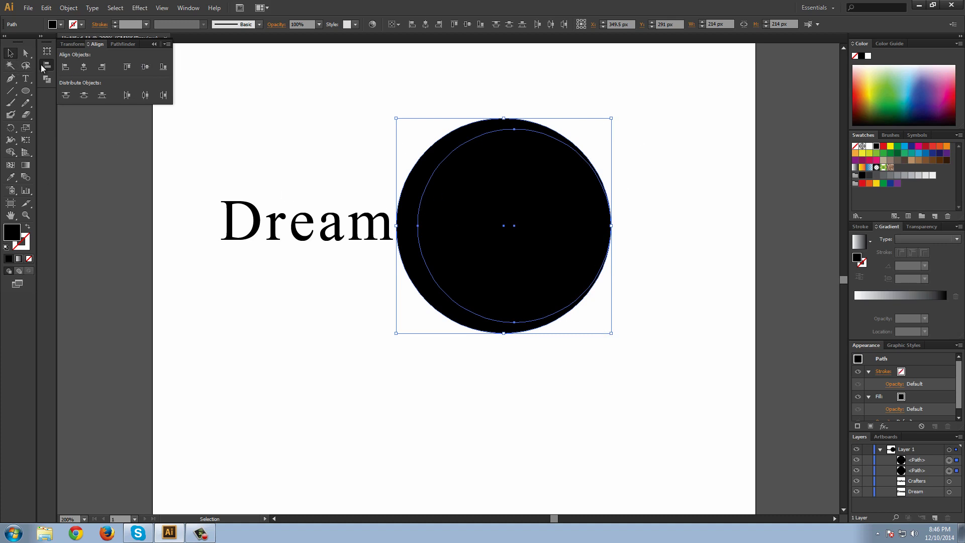
click(123, 44)
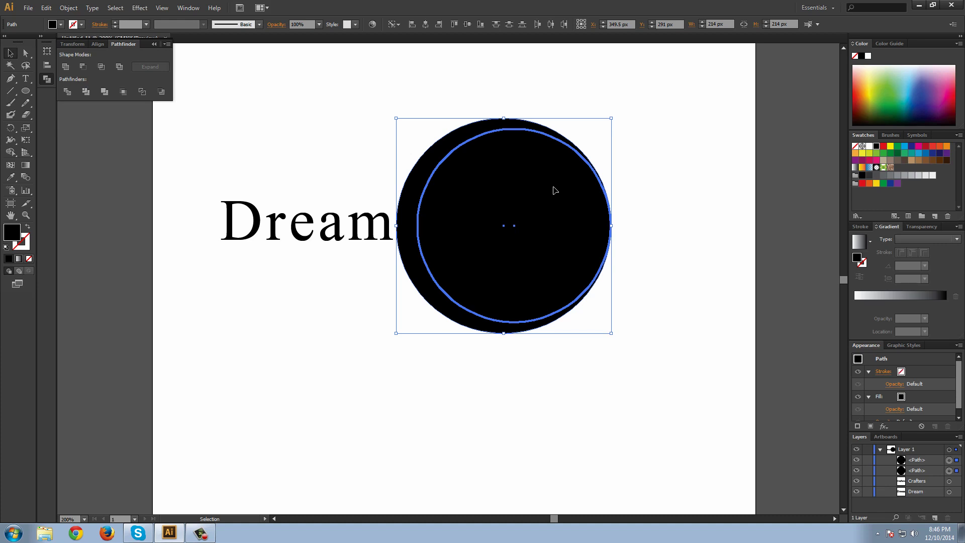
- Nudge the inner 192 px circle 1 px right to X 365 px
key(Right)
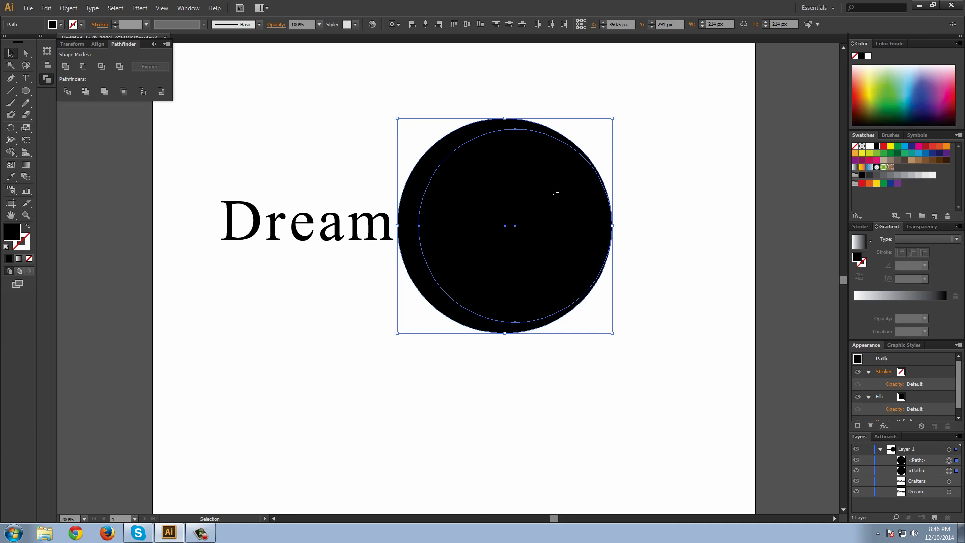
key(Right)
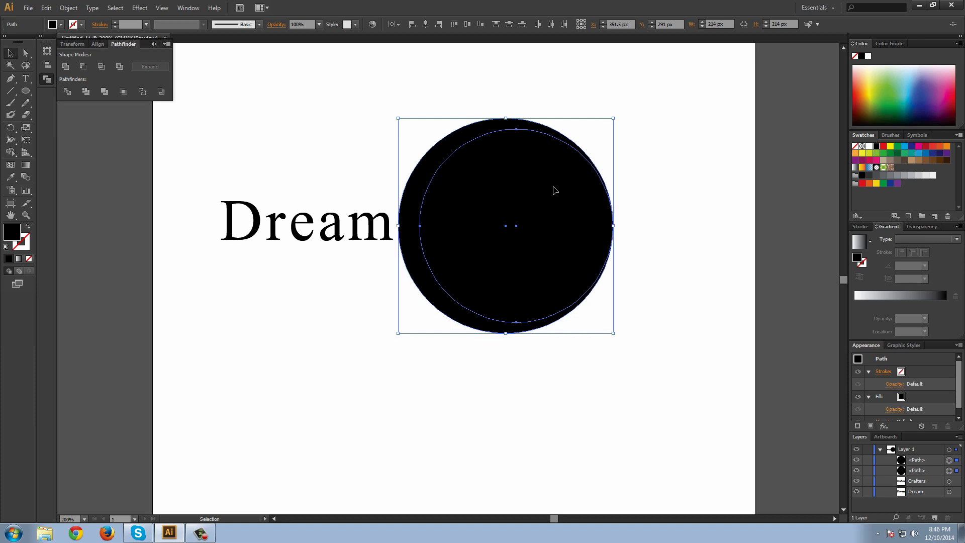
key(Left)
key(Left)
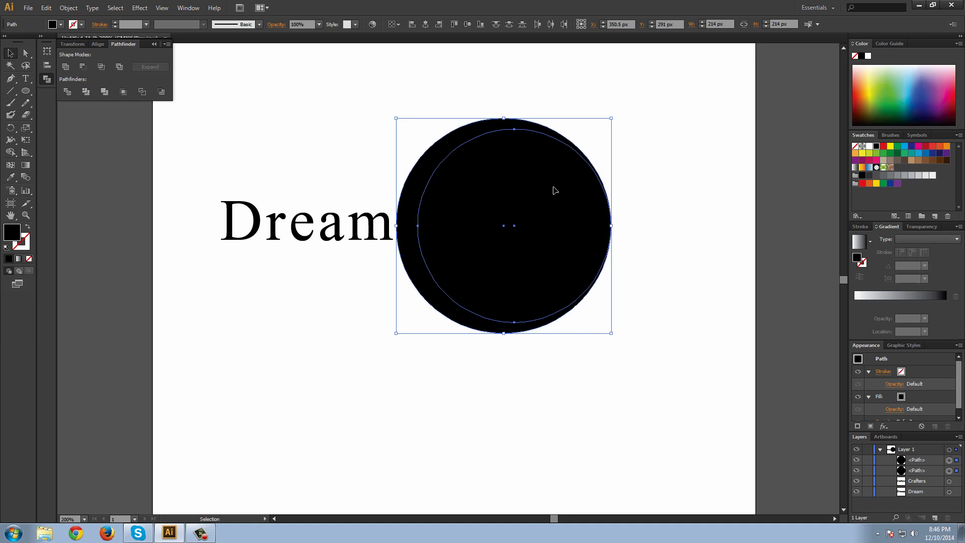
click(948, 460)
click(648, 325)
click(950, 460)
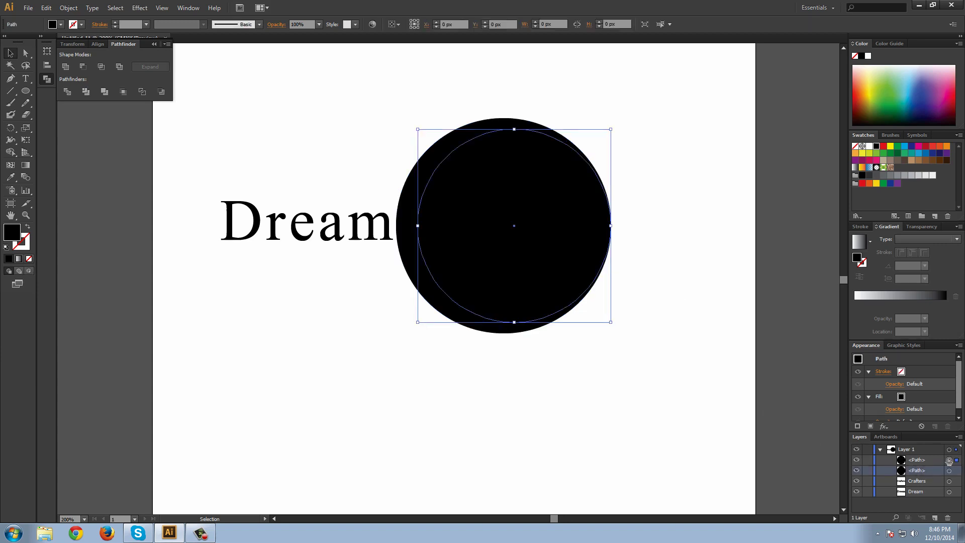
key(Right)
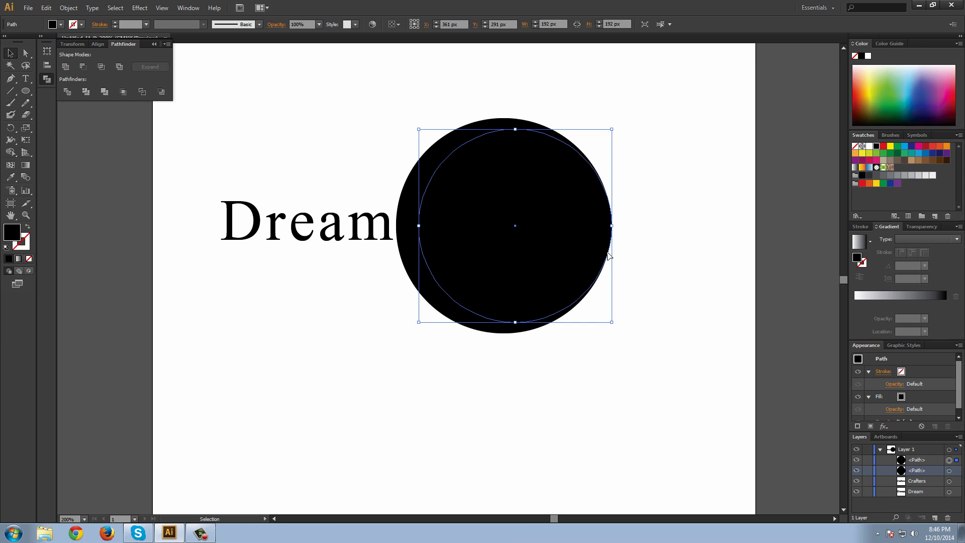
- Apply Pathfinder Minus Front to both circles and select the resulting black crescent
shift+click(409, 248)
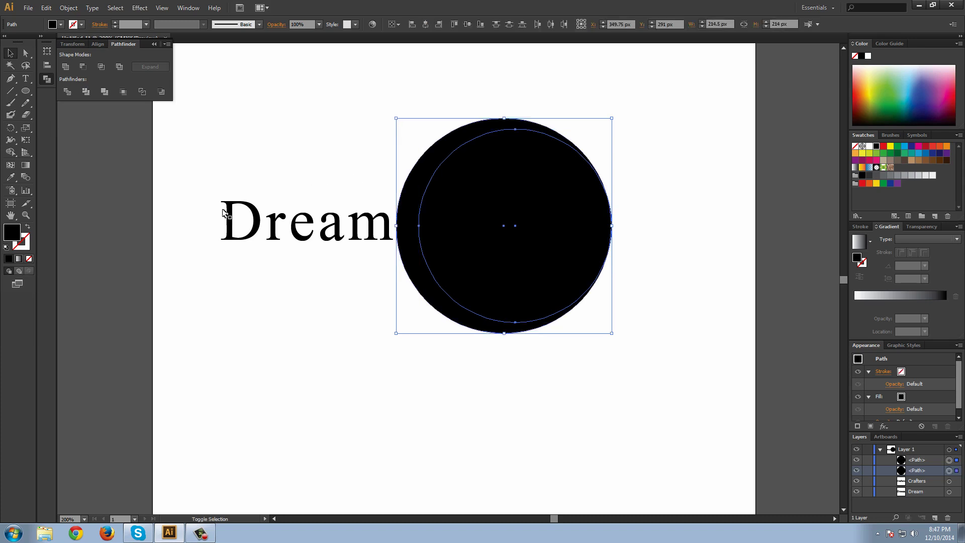
click(84, 67)
click(246, 316)
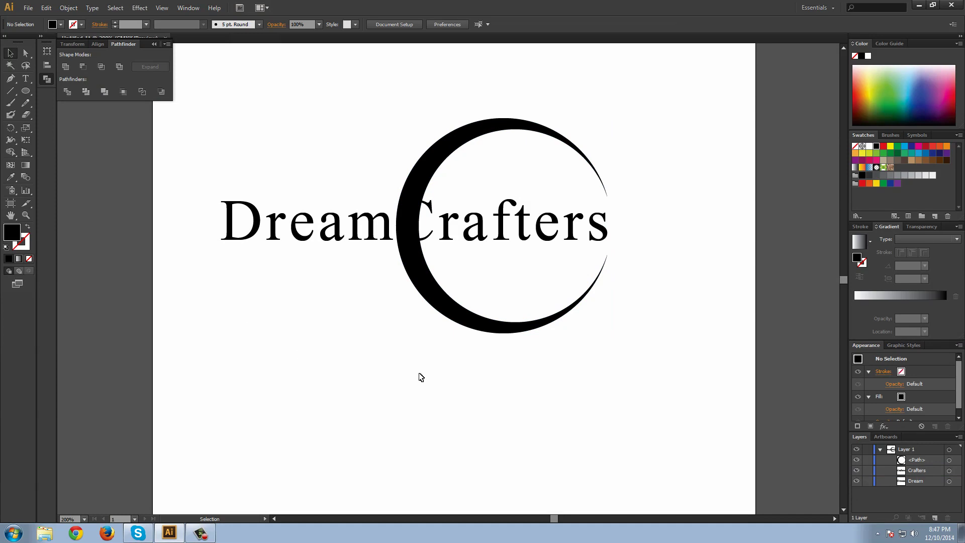
click(409, 263)
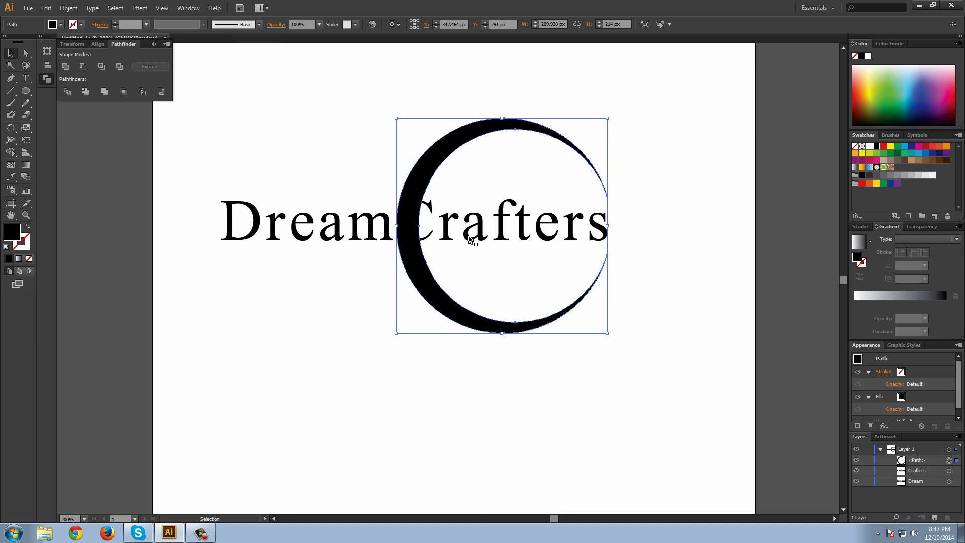
- Nudge the crescent a few pixels to the right
click(425, 388)
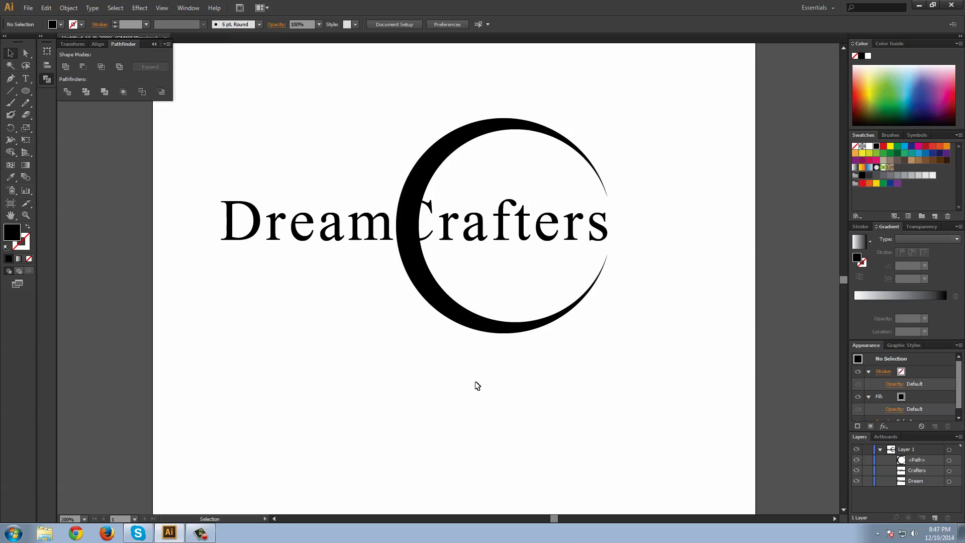
click(415, 251)
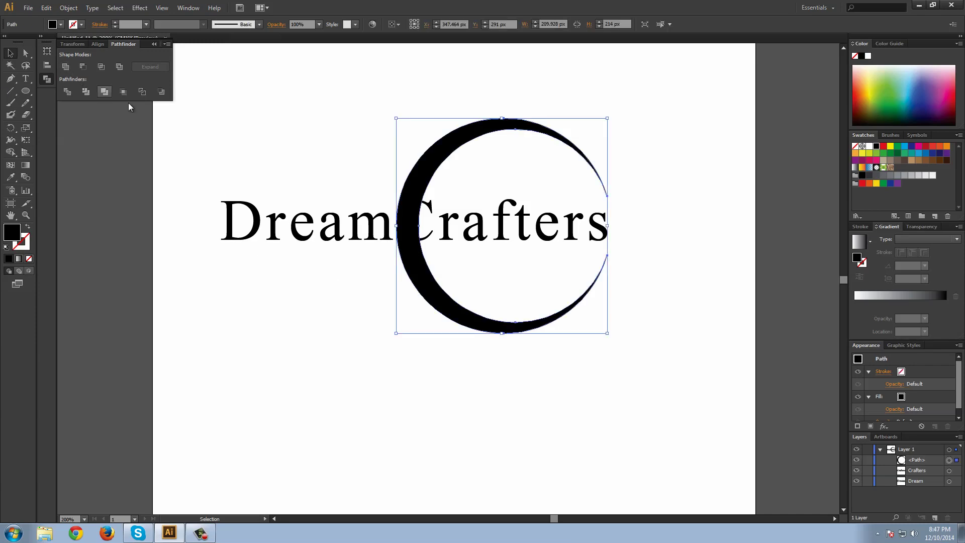
key(Right)
key(Right)
key(Right)
key(Right)
key(Right)
key(Right)
key(Right)
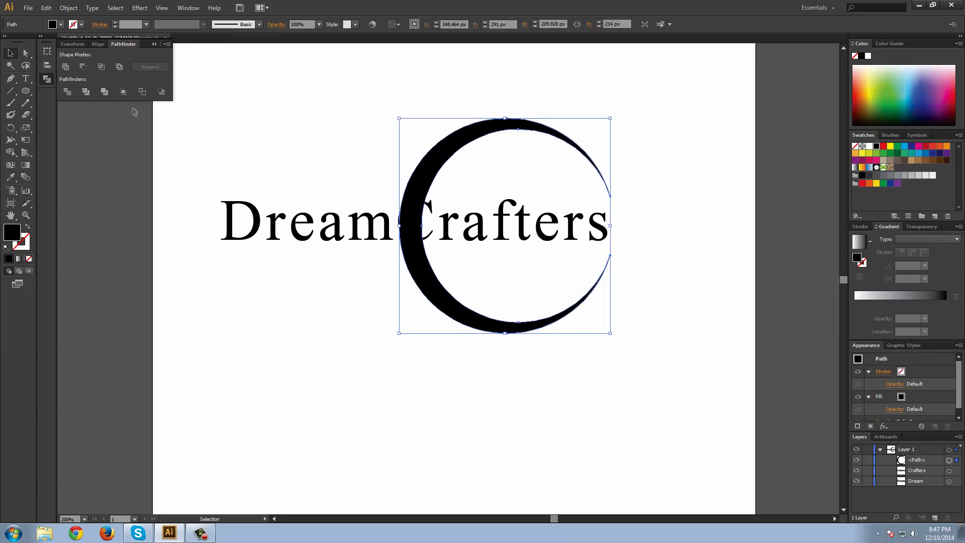
click(313, 381)
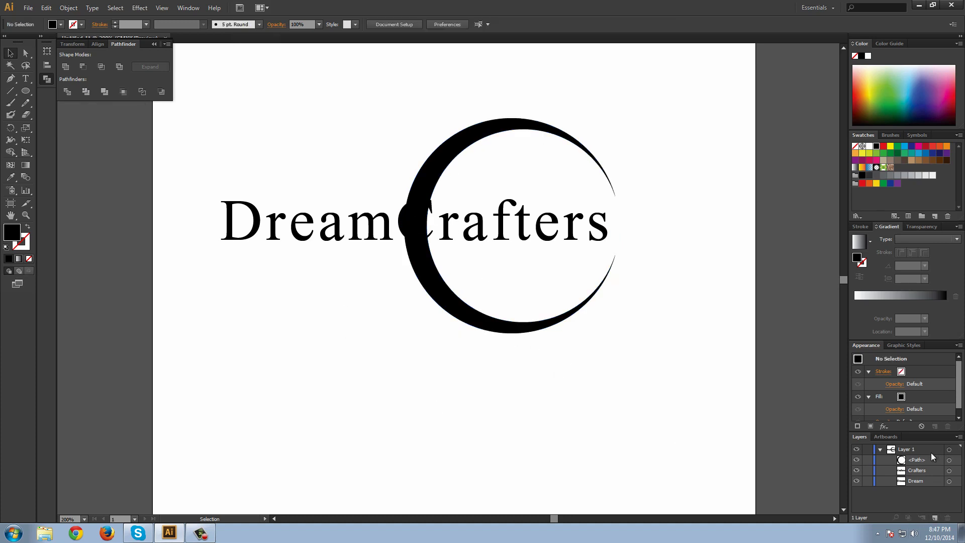
- Reselect the crescent's anchor points and undo the Minus Front to restore the two circles
click(931, 472)
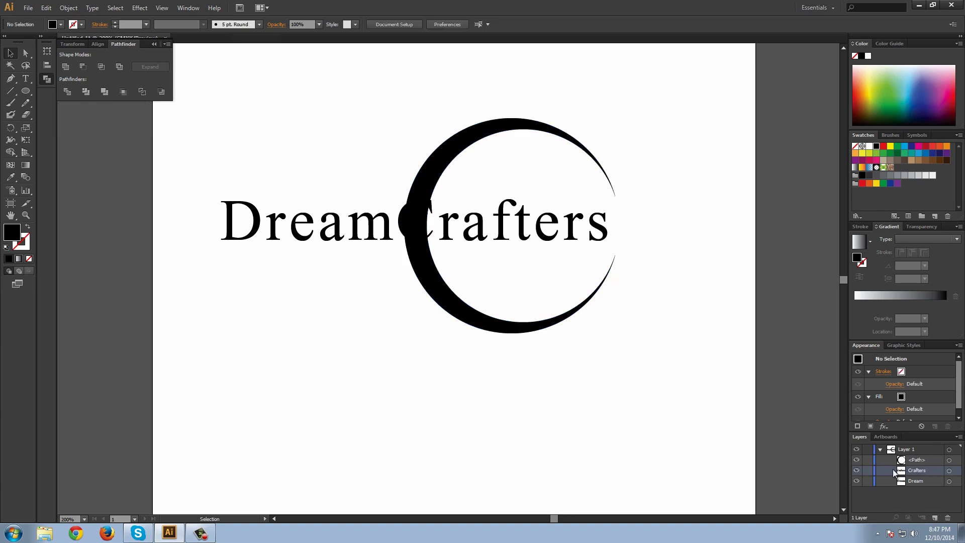
ctrl+click(443, 146)
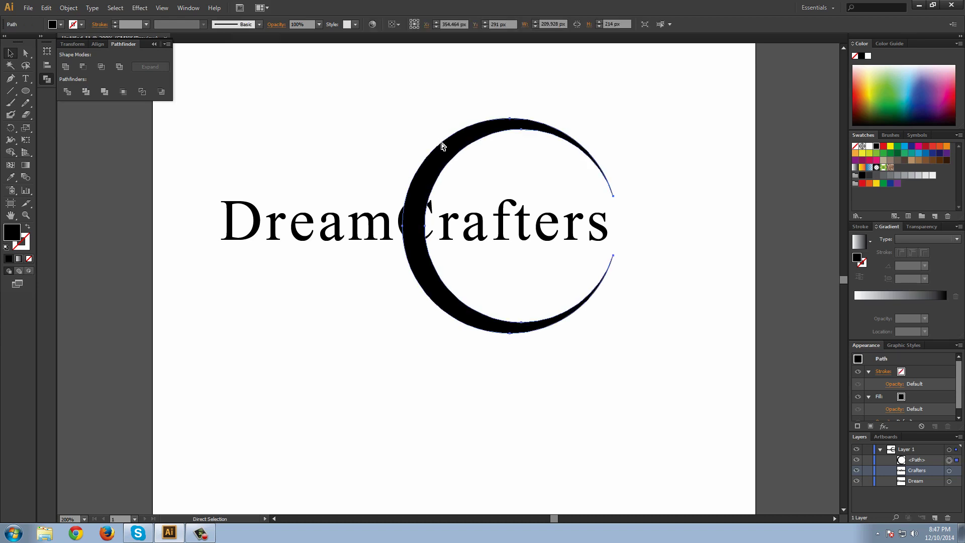
key(ctrl+z)
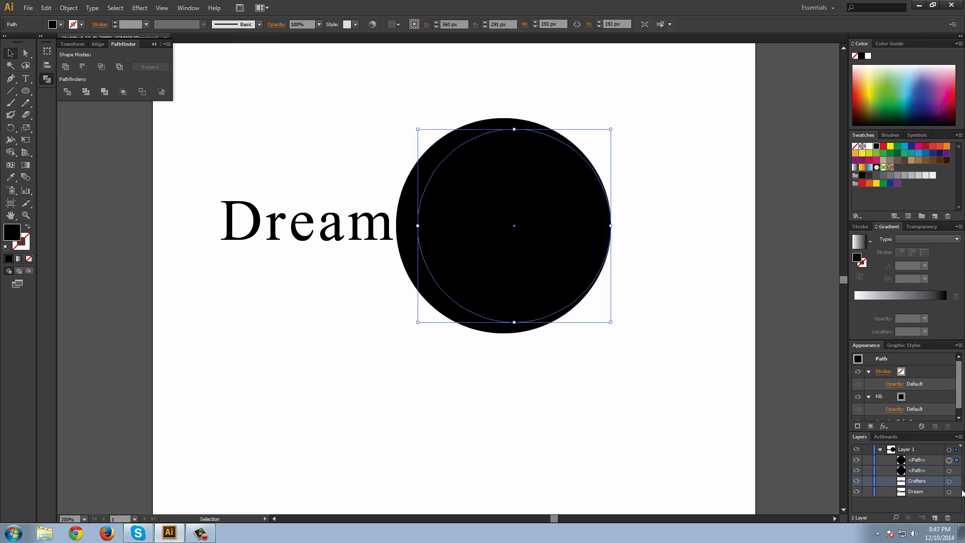
- Shrink the inner circle and try vertically centring the pair, then undo that alignment
click(921, 460)
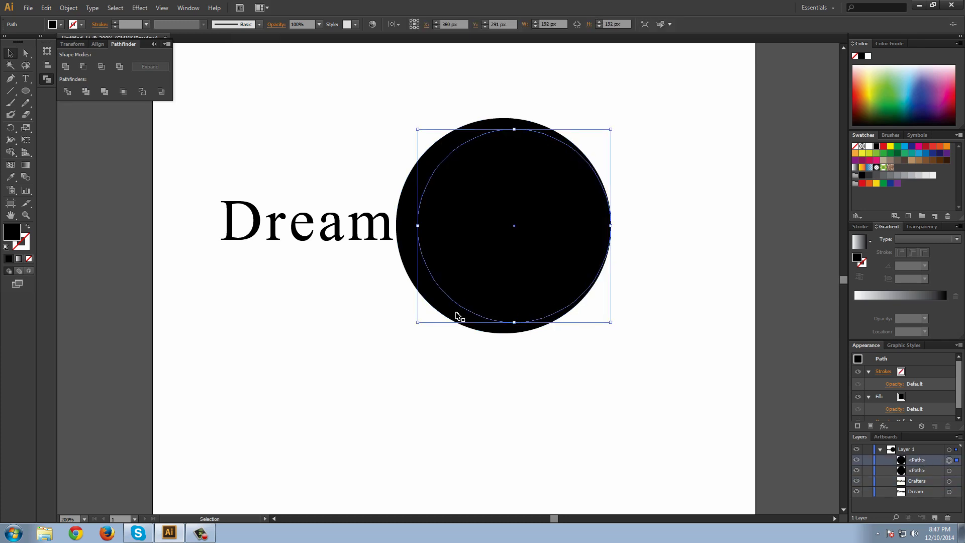
mouse_move(419, 322)
mouse_down()
mouse_move(443, 301)
mouse_move(429, 325)
mouse_up()
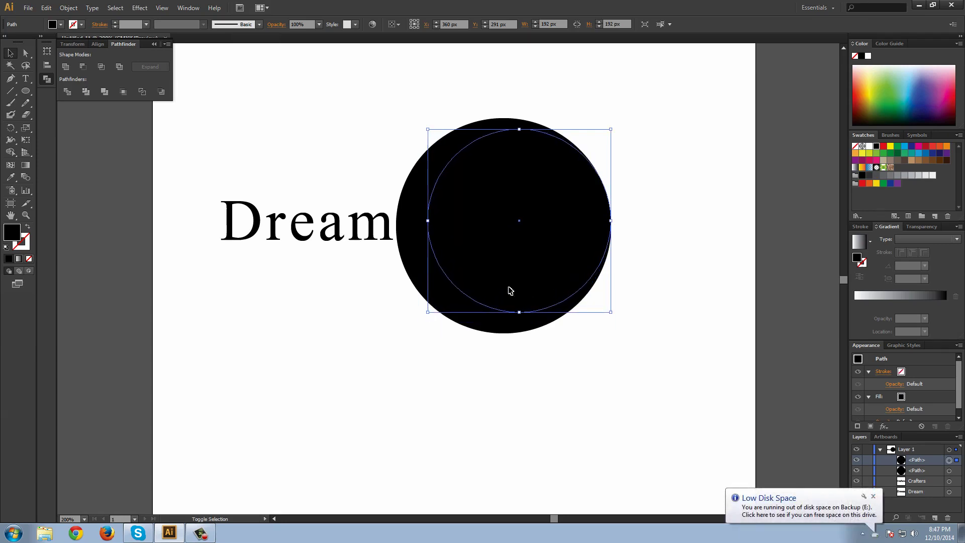
shift+click(419, 255)
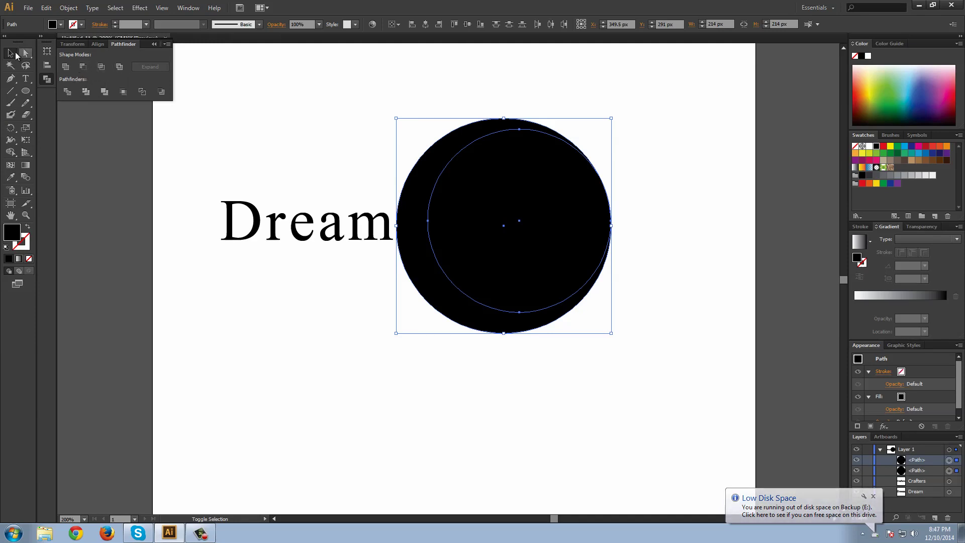
click(97, 44)
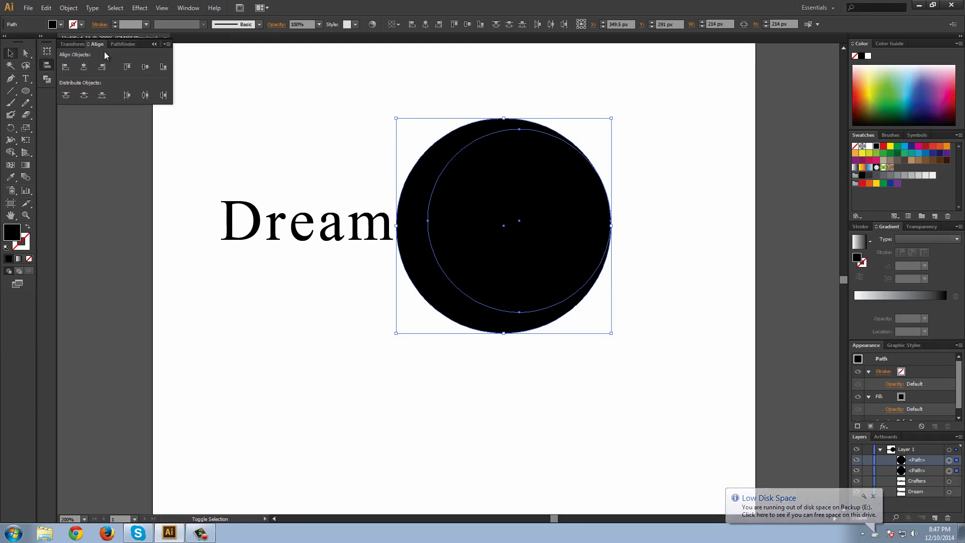
click(146, 67)
key(ctrl+z)
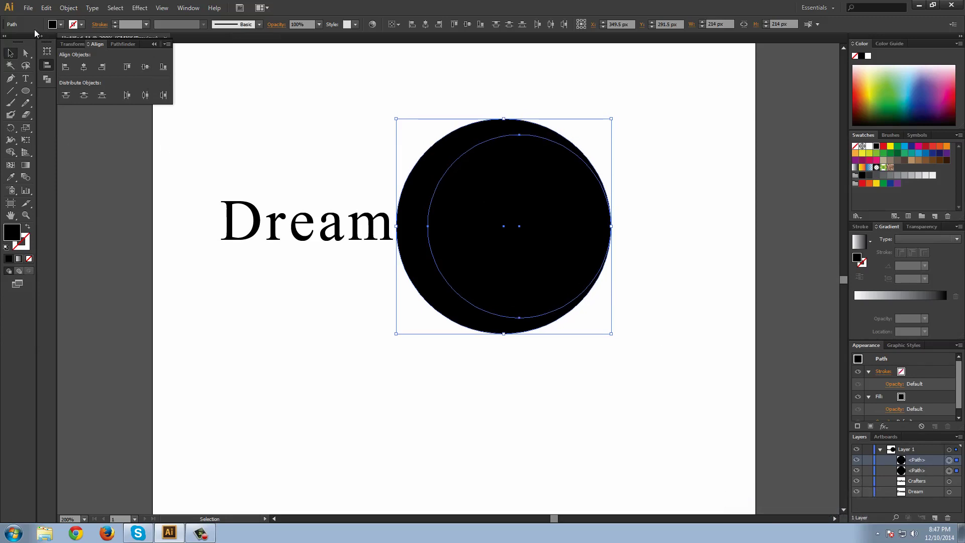
- Set both circles' fill to None so DreamCrafters shows in full
click(61, 24)
click(7, 42)
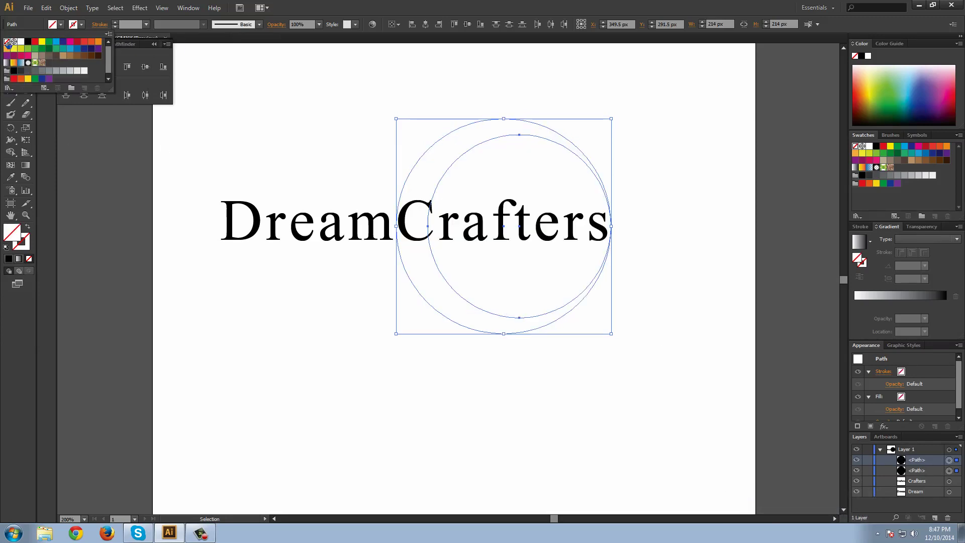
click(504, 269)
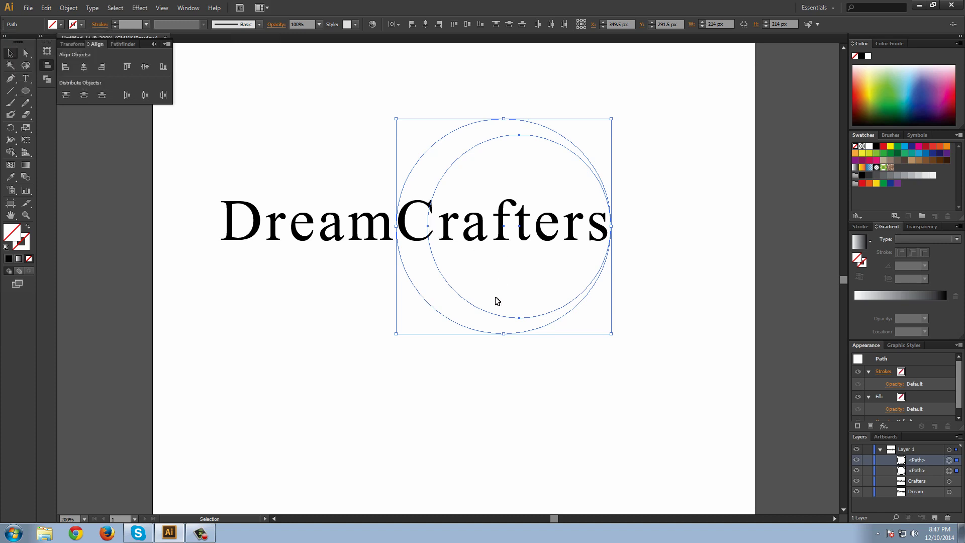
click(774, 346)
click(486, 263)
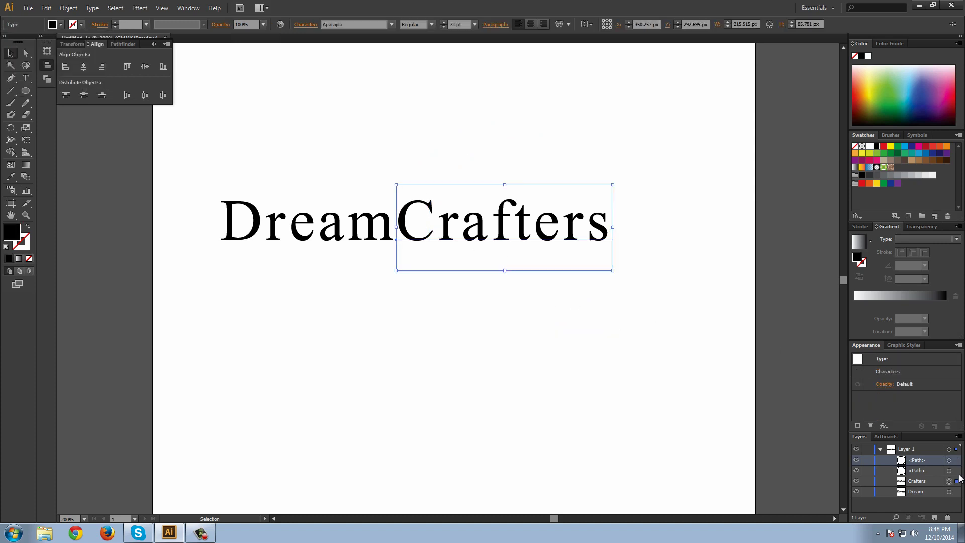
- Shrink the inner circle further, vertically centre both circles and nudge them 1 px left
click(949, 460)
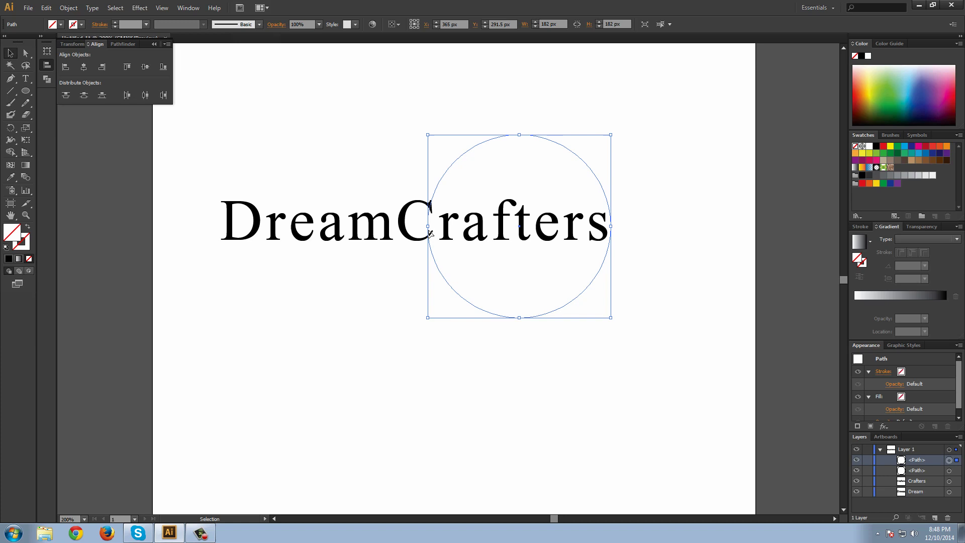
drag(427, 319, 439, 308)
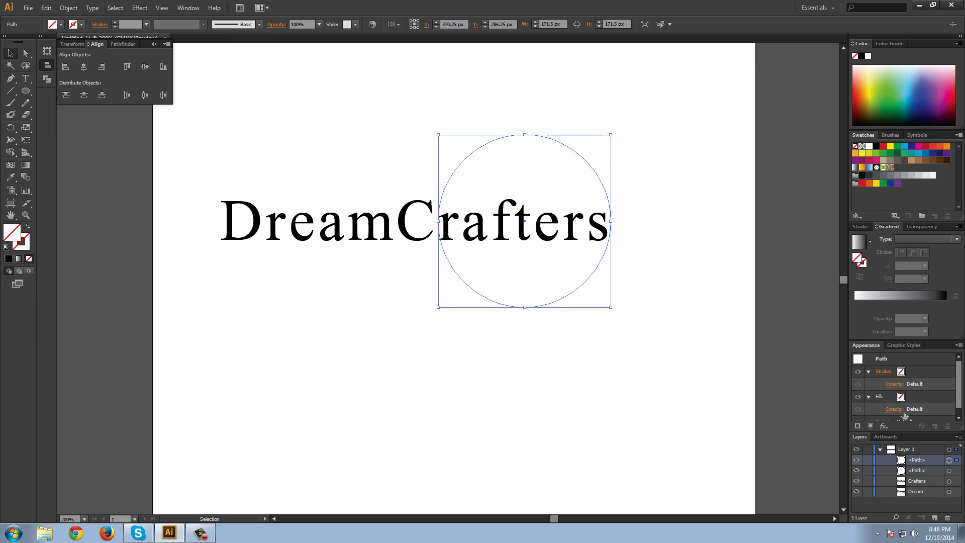
shift+click(948, 470)
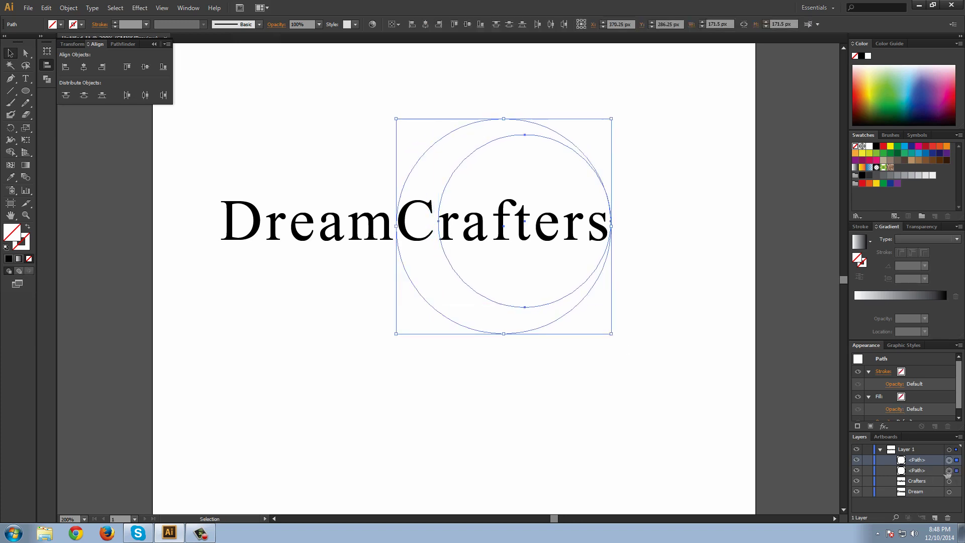
click(145, 67)
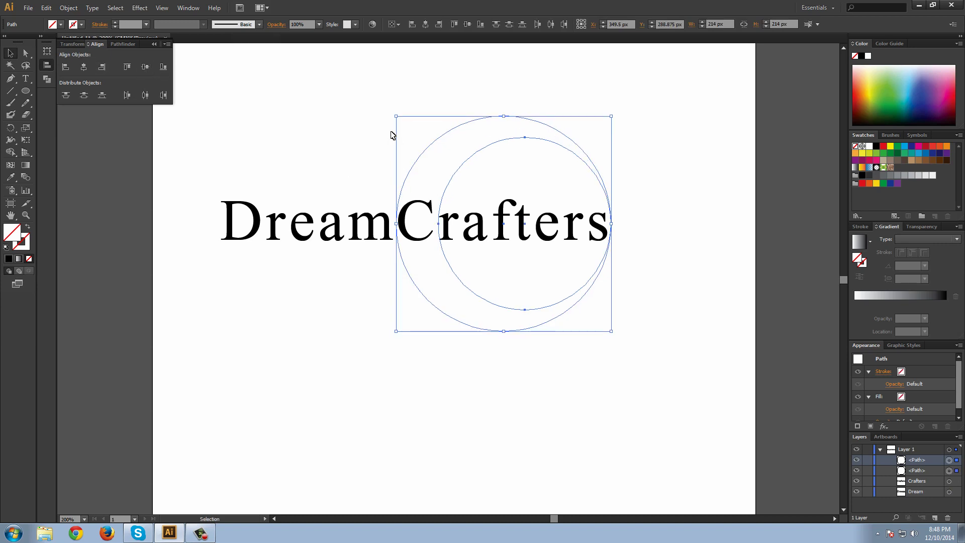
key(Left)
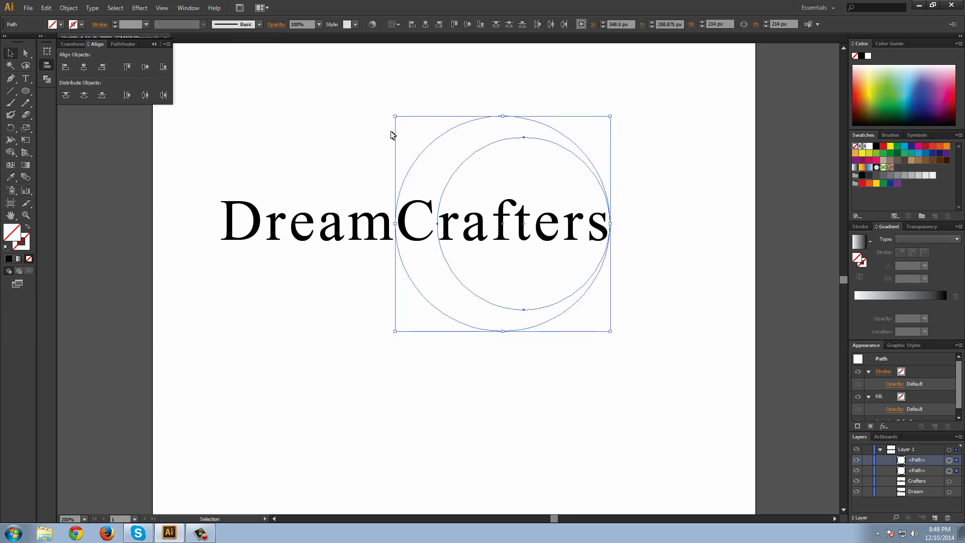
click(491, 272)
- Make the inner circle slightly smaller and vertically centre the two circles again
click(949, 460)
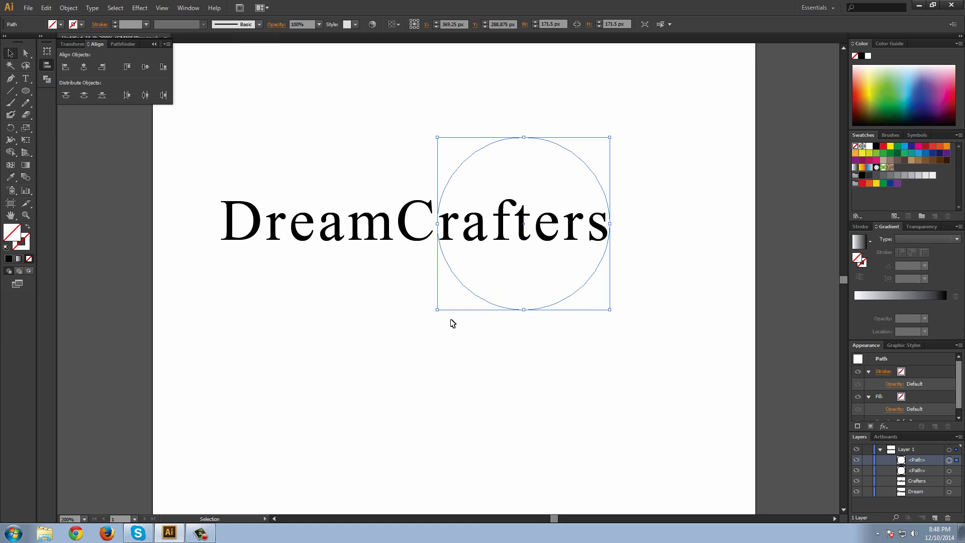
drag(437, 309, 436, 313)
shift+click(949, 470)
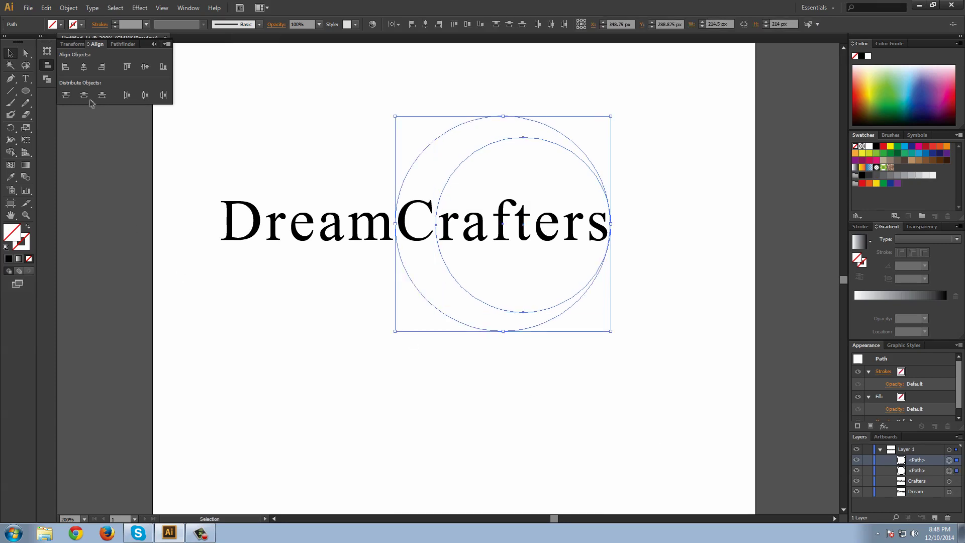
click(145, 67)
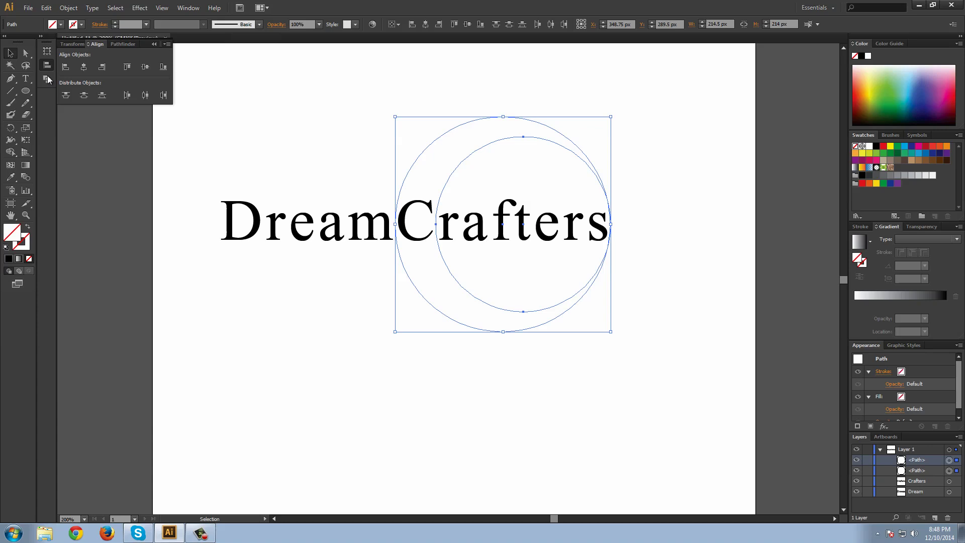
- Subtract the inner circle with Minus Front and fill the resulting crescent black
click(123, 44)
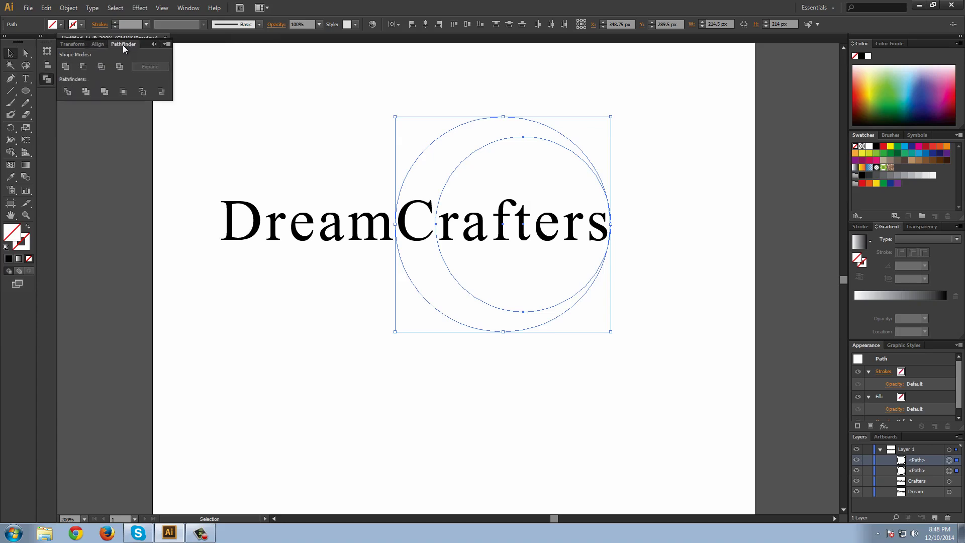
click(84, 66)
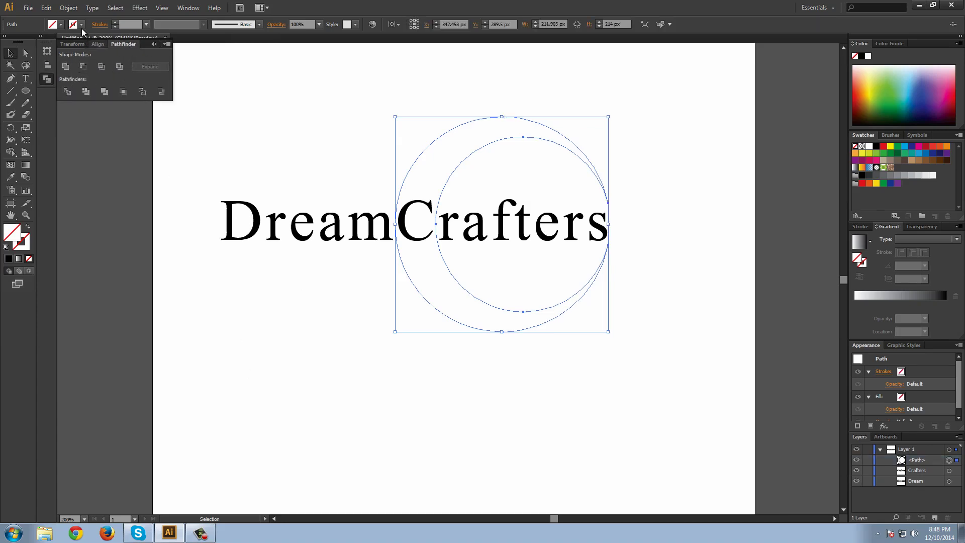
click(60, 24)
click(29, 41)
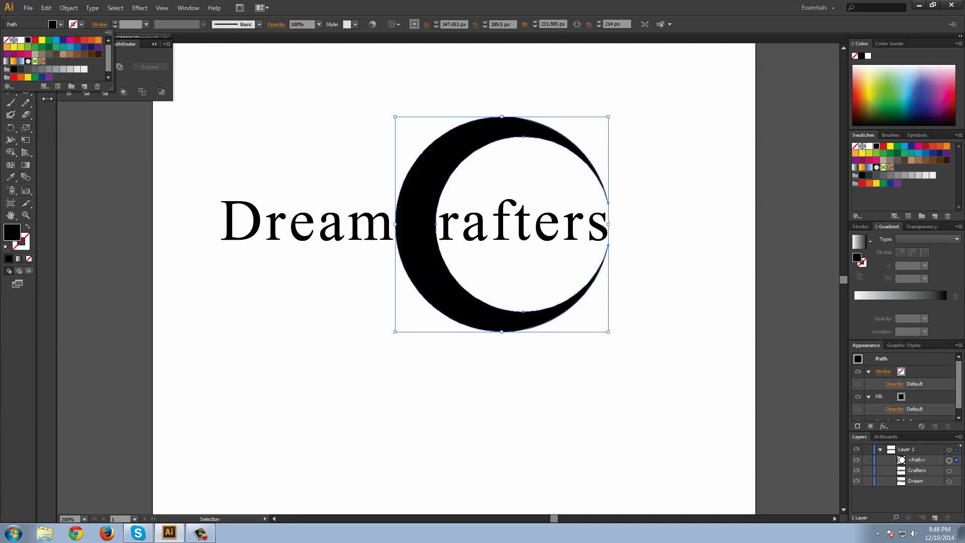
click(260, 391)
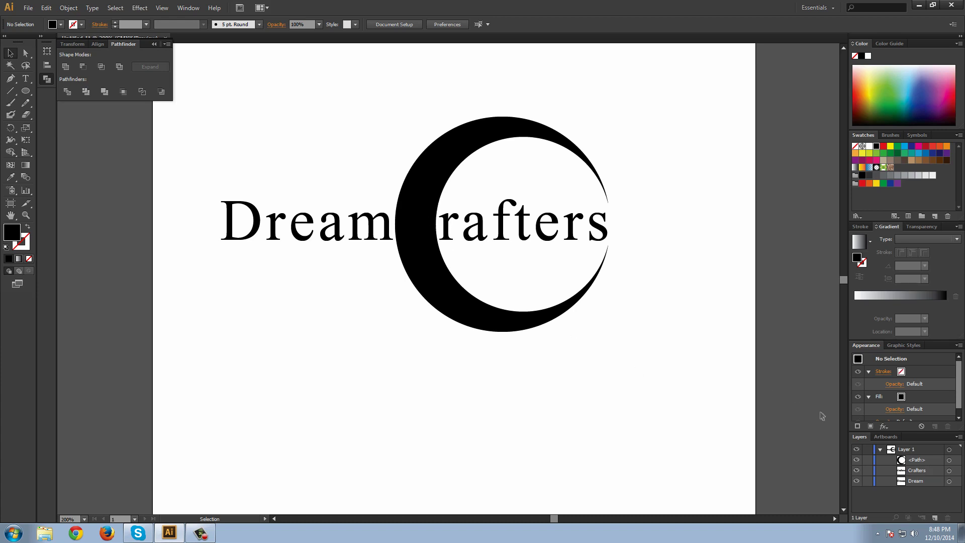
- Toggle the Crafters layer's visibility off and on, then select the Crafters text object
click(920, 472)
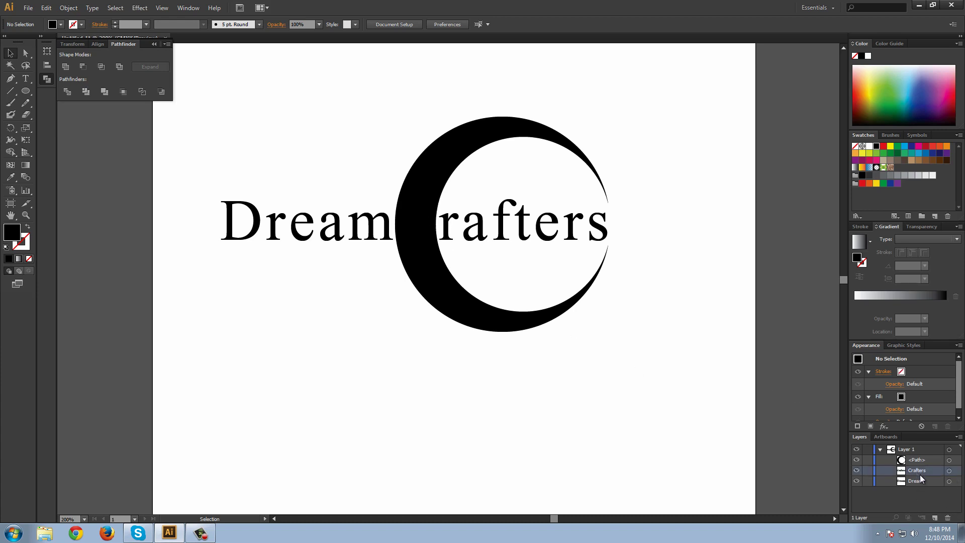
click(857, 471)
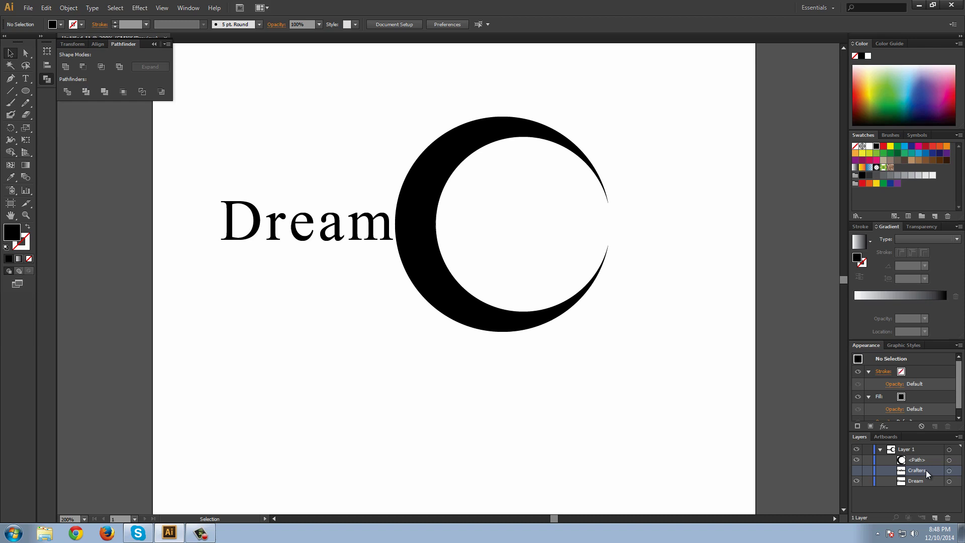
click(857, 473)
click(949, 471)
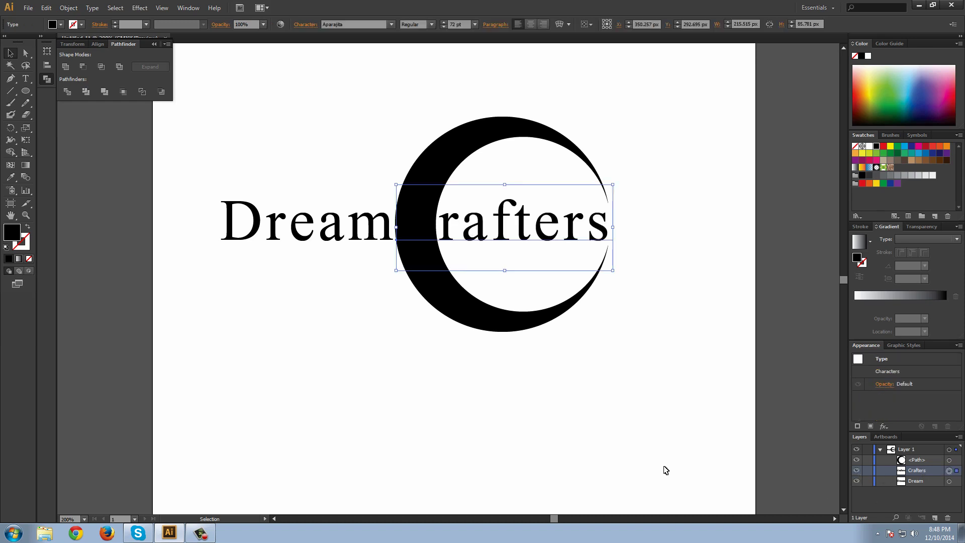
- Expand the Crafters text into outlined letter paths
click(66, 9)
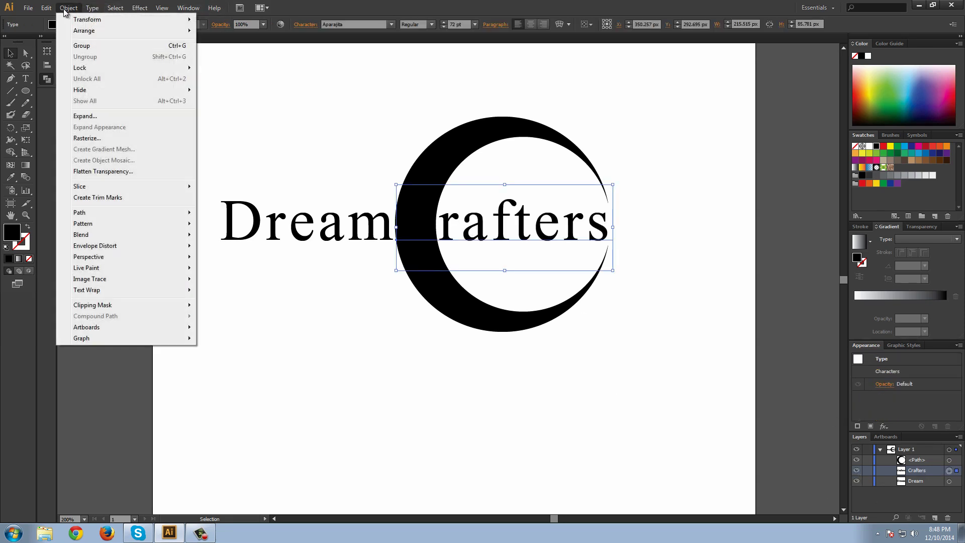
click(106, 116)
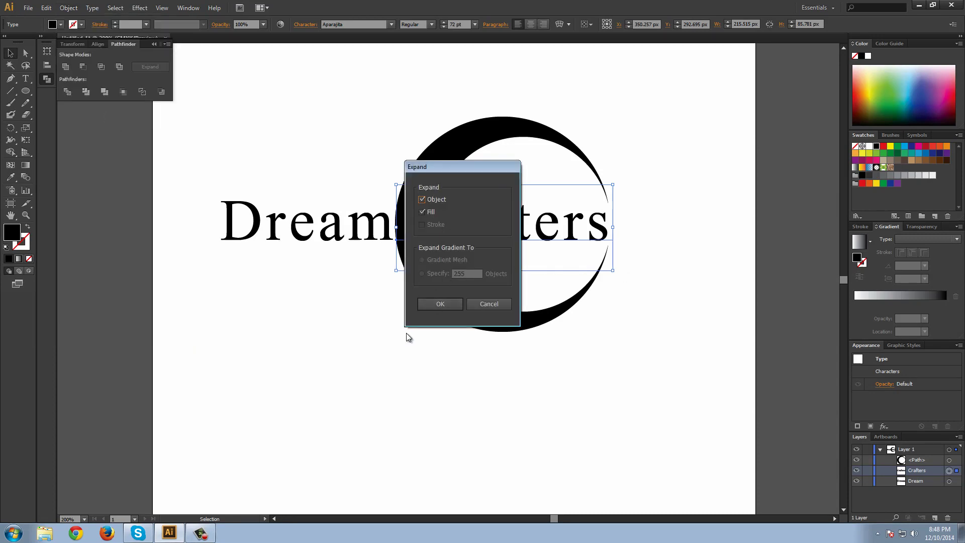
click(441, 303)
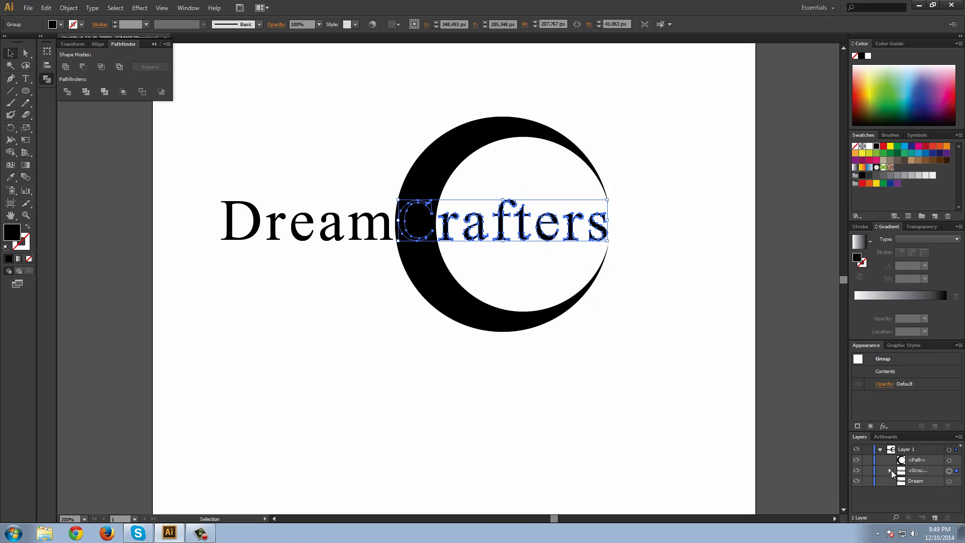
click(890, 470)
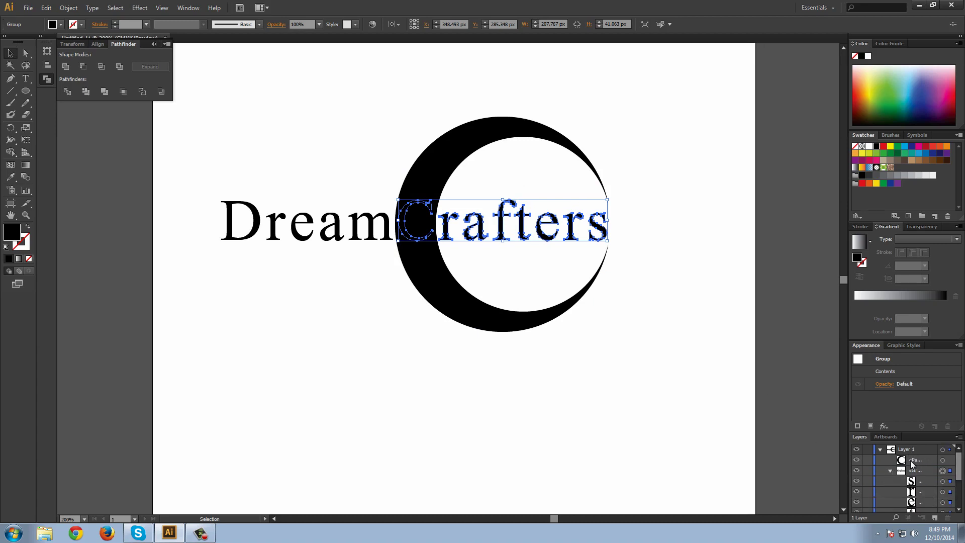
- Move the crescent into the letters group beside C and Unite the two into one shape
drag(918, 459, 945, 499)
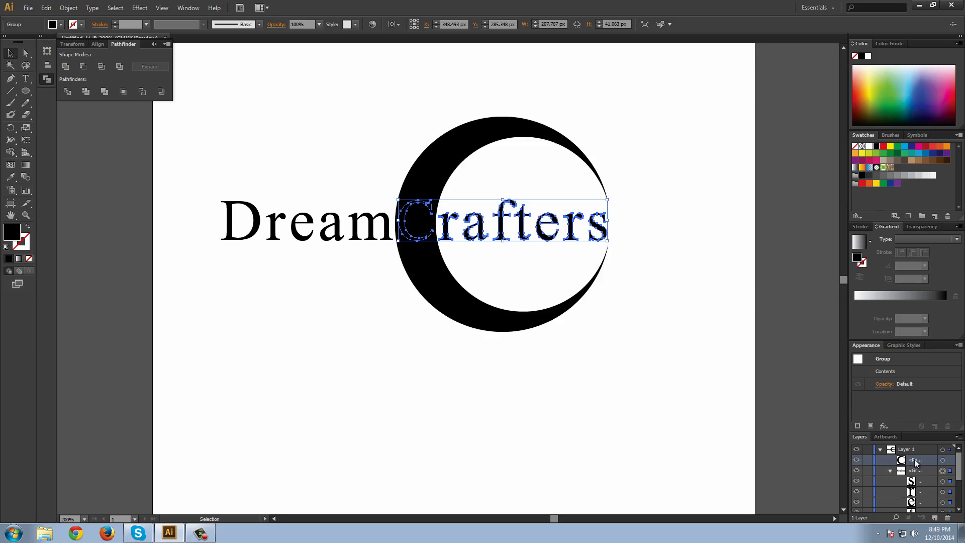
drag(915, 461, 924, 499)
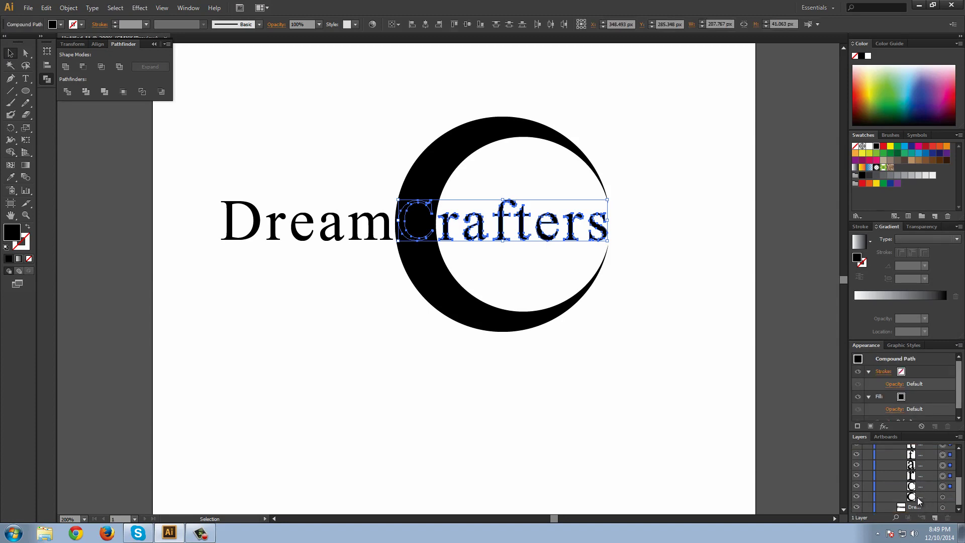
click(918, 496)
click(942, 497)
shift+click(943, 486)
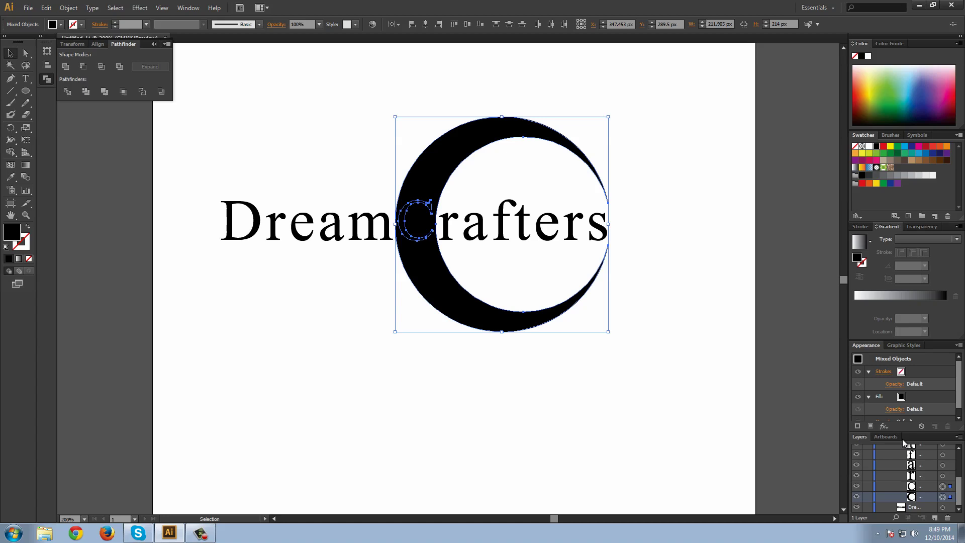
click(83, 66)
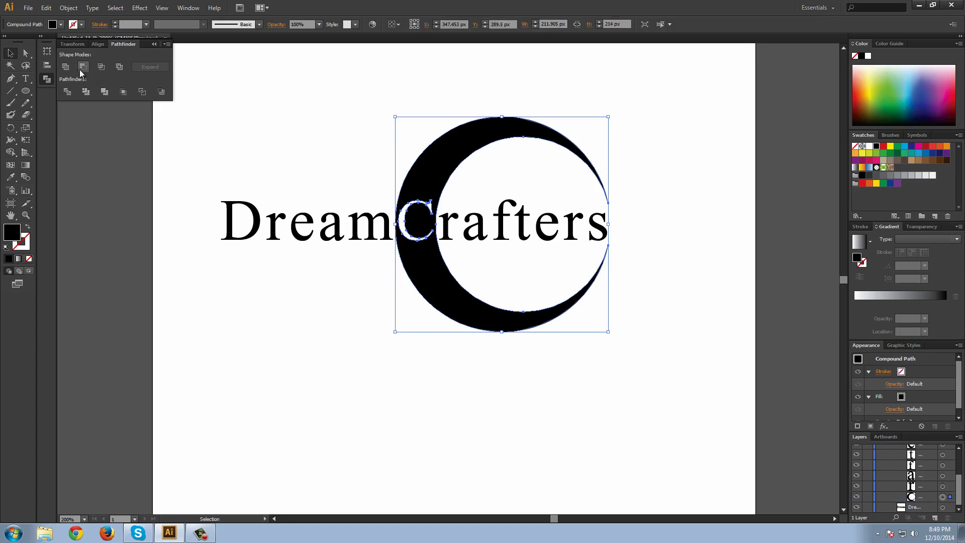
click(248, 370)
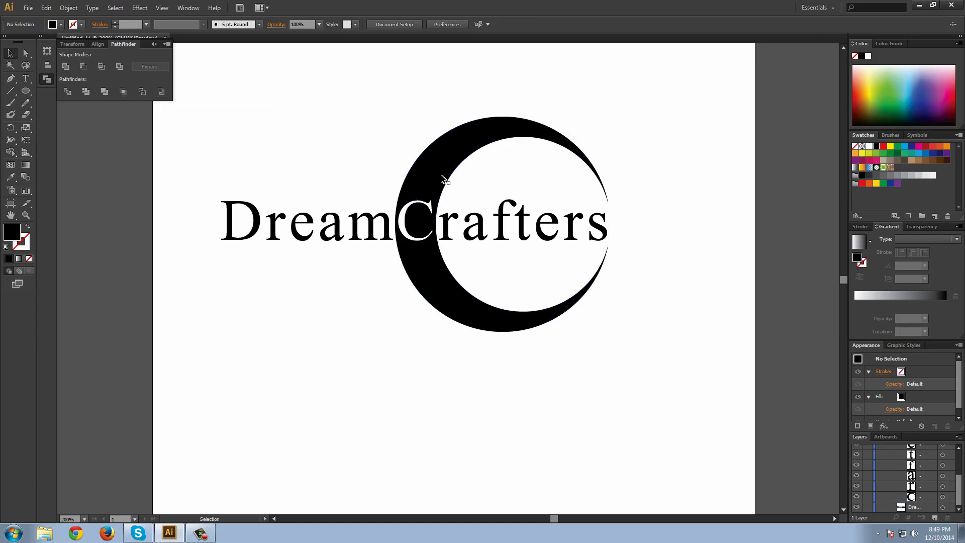
- Inspect the type settings of Dream's letter D with the Type tool
click(28, 76)
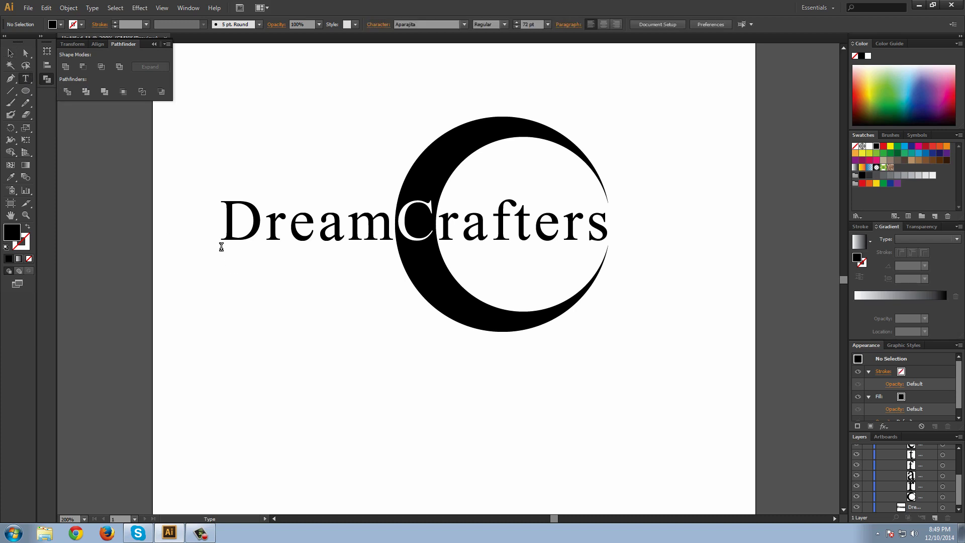
drag(222, 248, 258, 263)
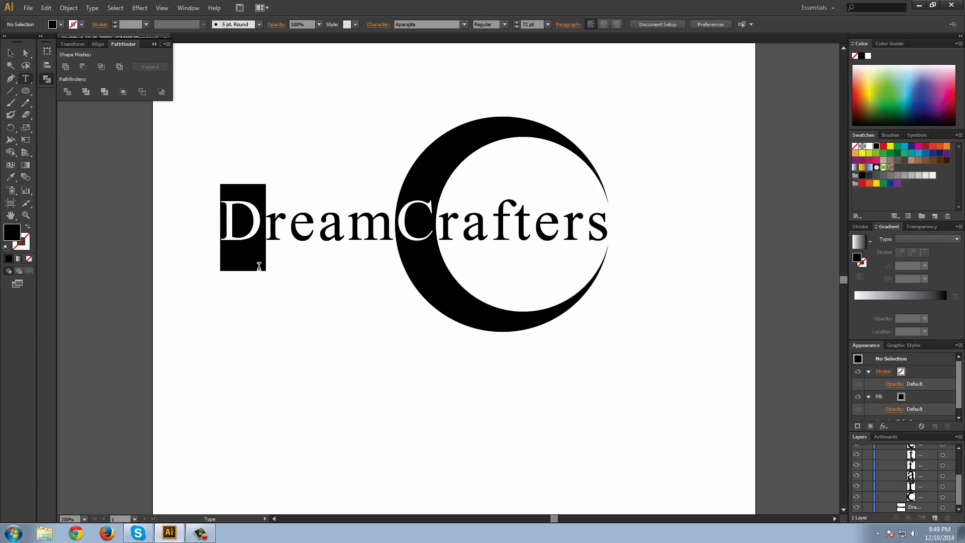
click(225, 241)
ctrl+click(118, 222)
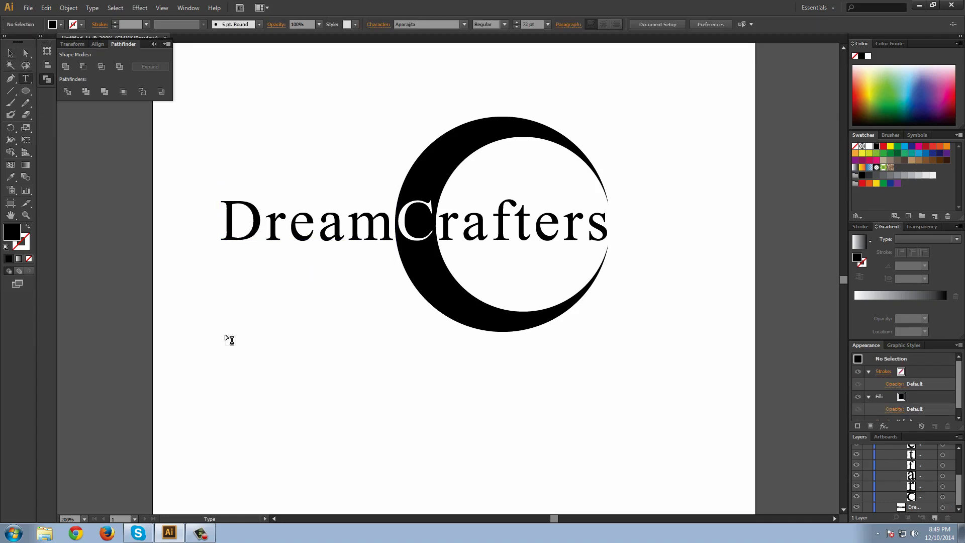
- Type 'NEW YORK' at 18 pt and move it up just under DreamCrafters
click(225, 355)
click(474, 24)
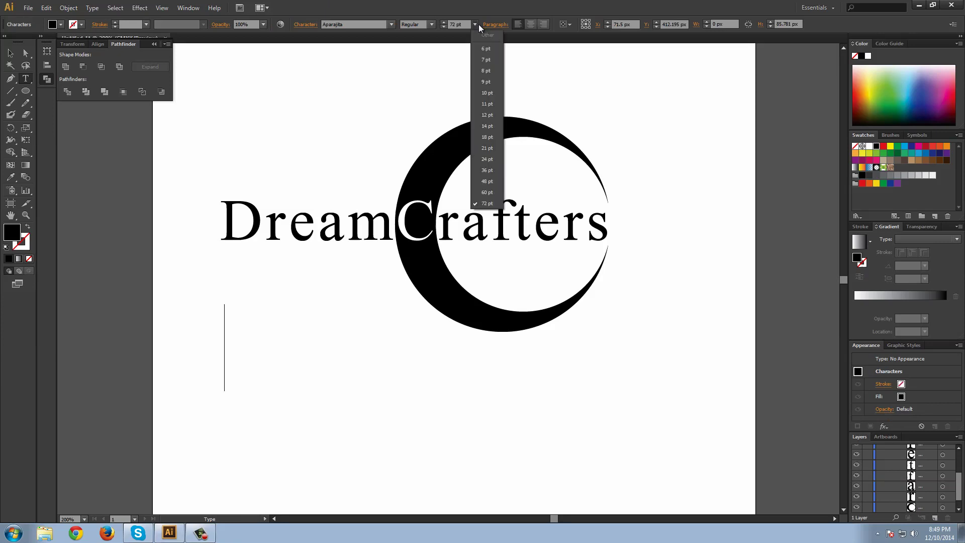
click(494, 146)
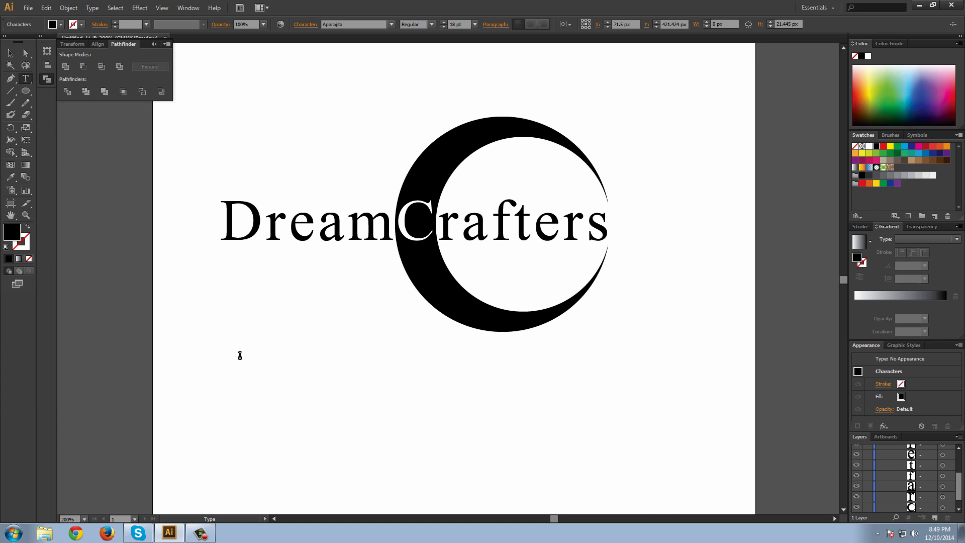
text(NEW YORK)
key(ctrl+shift+Left)
key(ctrl+shift+Left)
click(11, 52)
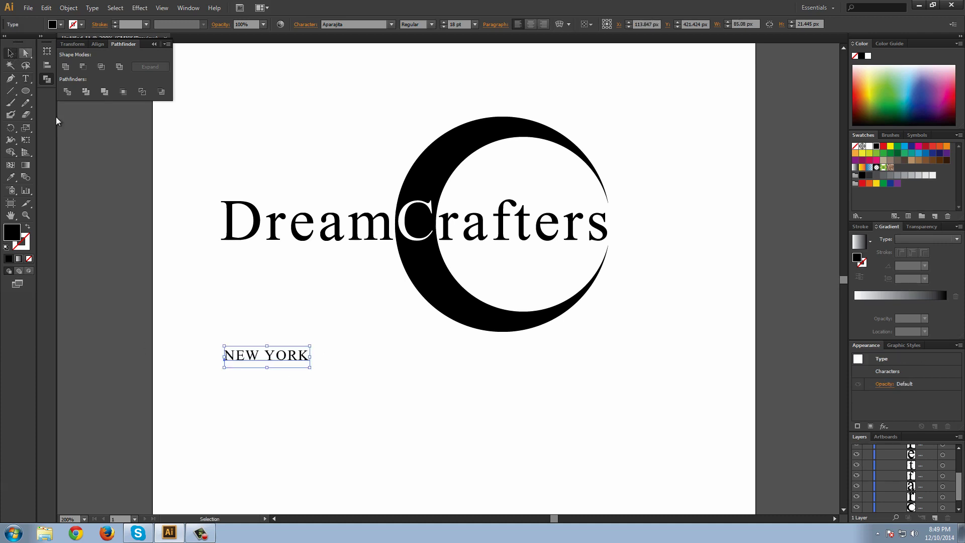
drag(236, 358, 236, 260)
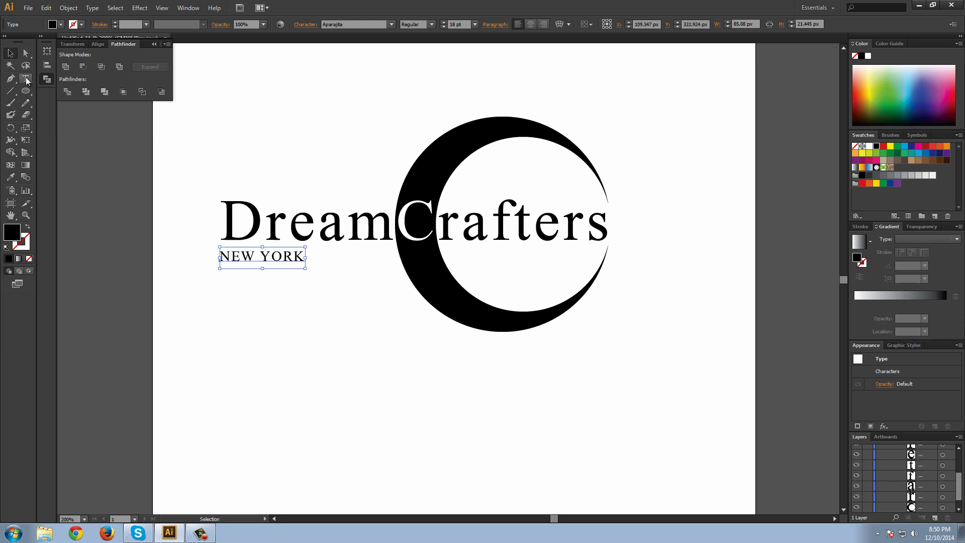
- Select the NEW YORK text and choose 200 from the Character panel's tracking list
click(26, 77)
click(270, 256)
drag(301, 256, 207, 247)
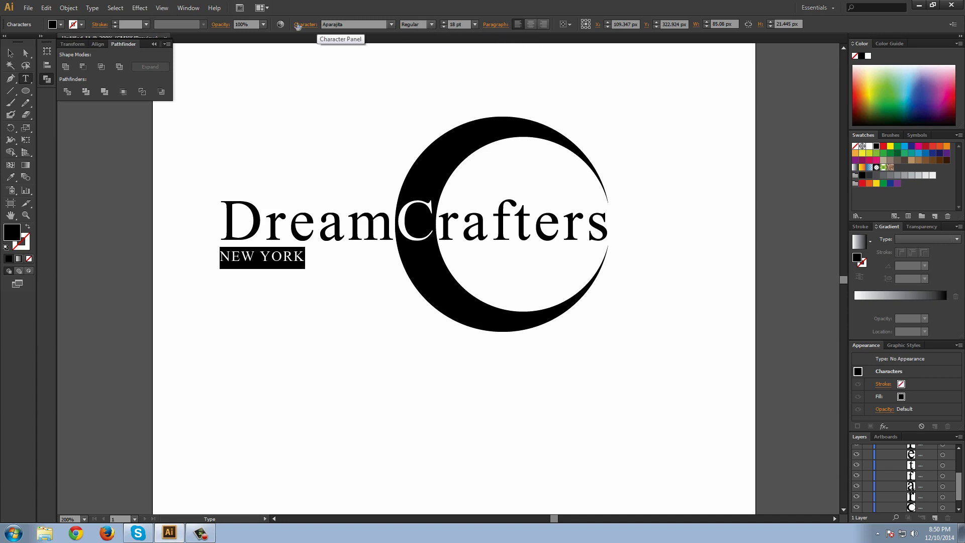
click(305, 24)
click(310, 84)
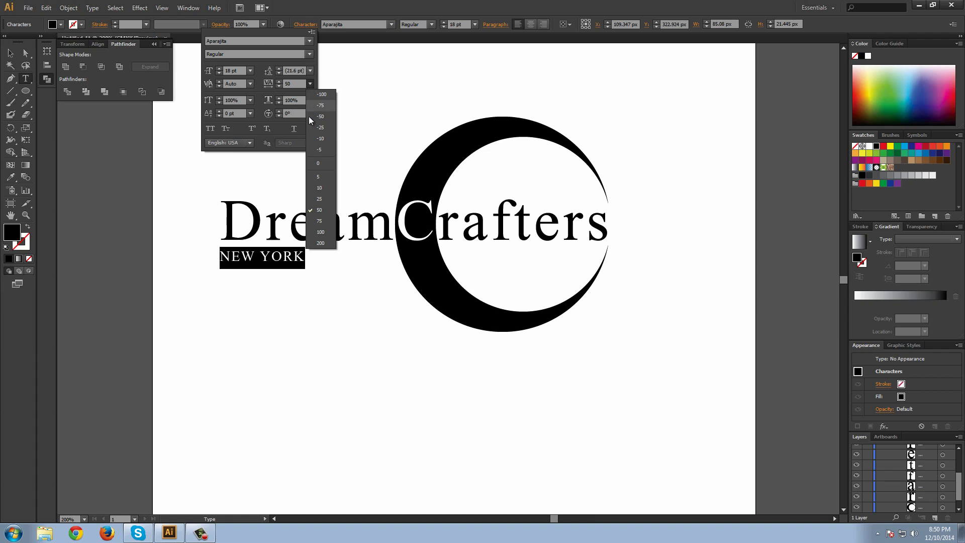
click(325, 243)
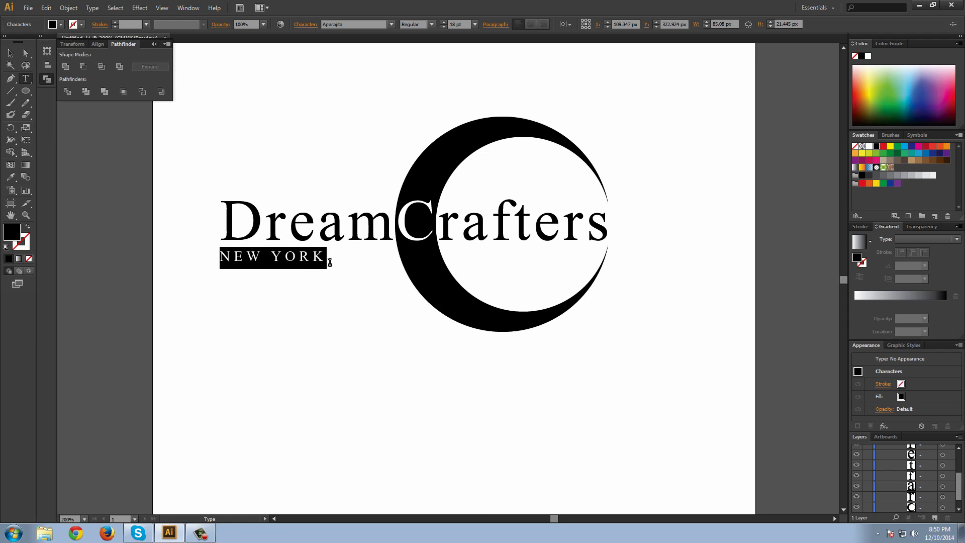
- Close the character settings and reselect the whole NEW YORK line
key(ctrl+h)
key(ctrl+h)
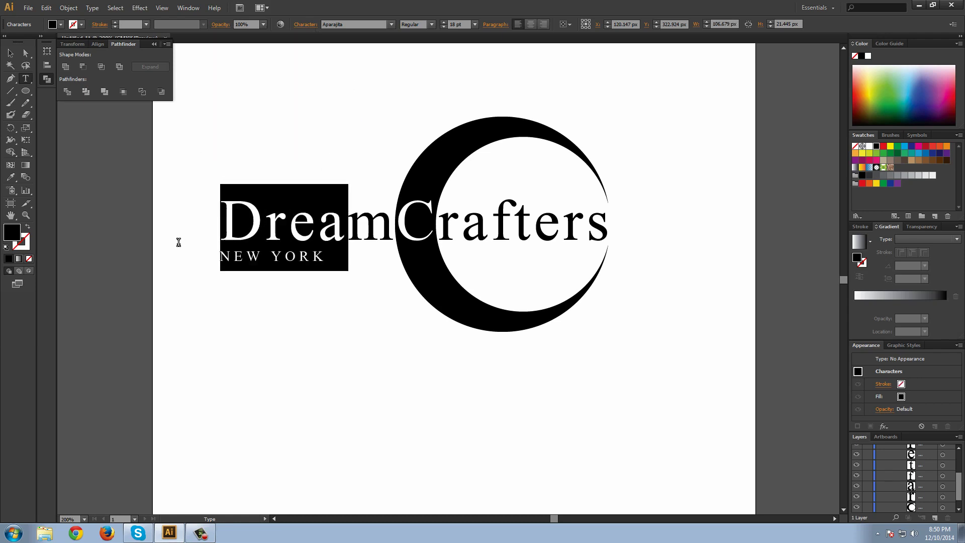
key(ctrl+h)
click(311, 259)
drag(327, 259, 196, 251)
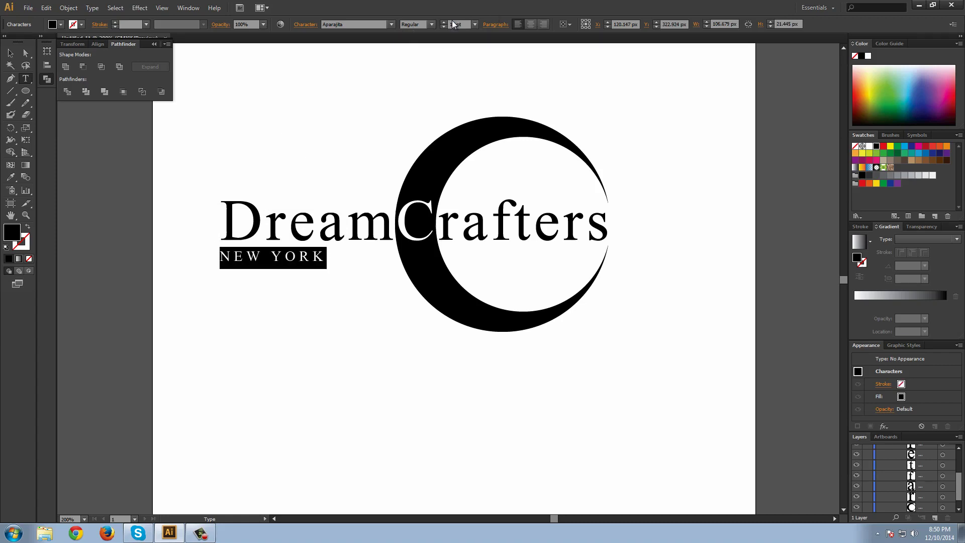
- Set NEW YORK's tracking to 50 from the tracking list
click(305, 24)
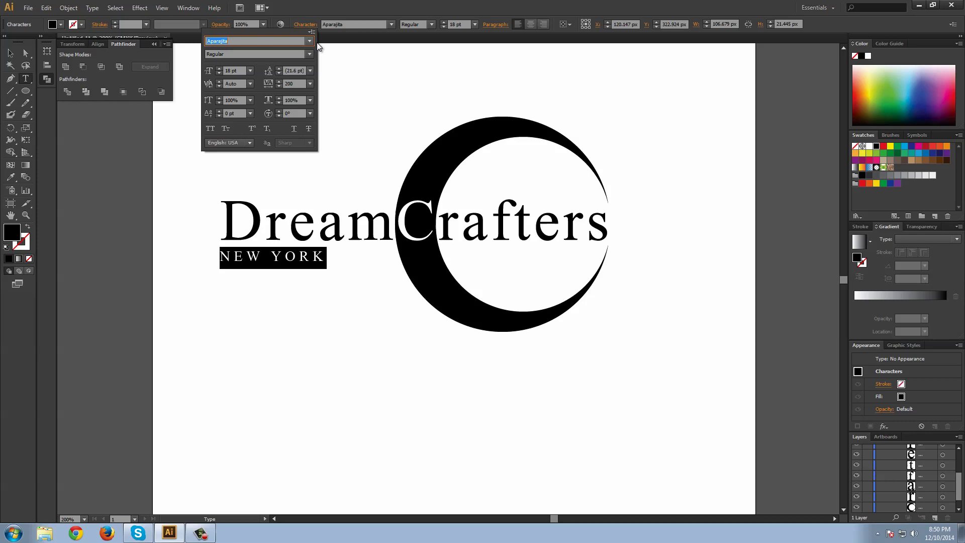
click(294, 84)
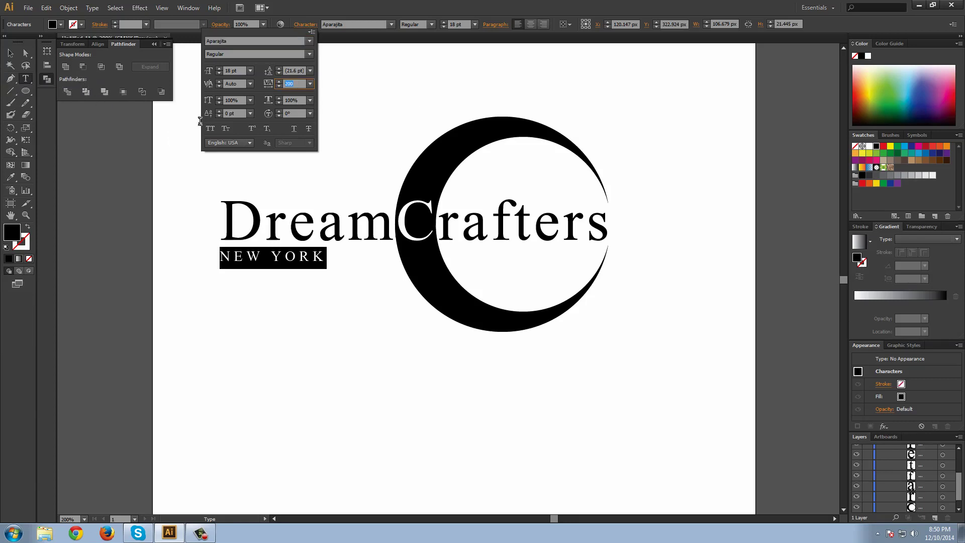
click(310, 83)
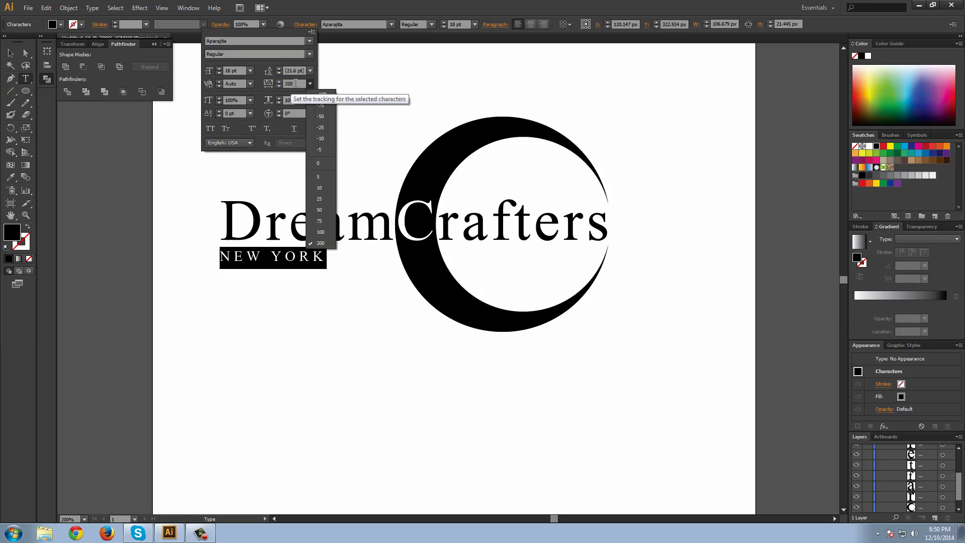
click(291, 83)
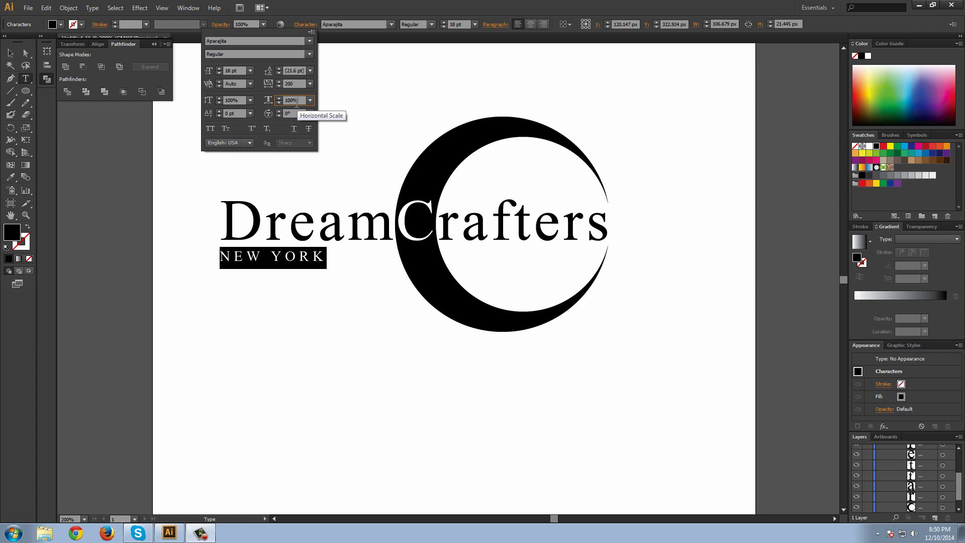
click(310, 83)
click(317, 209)
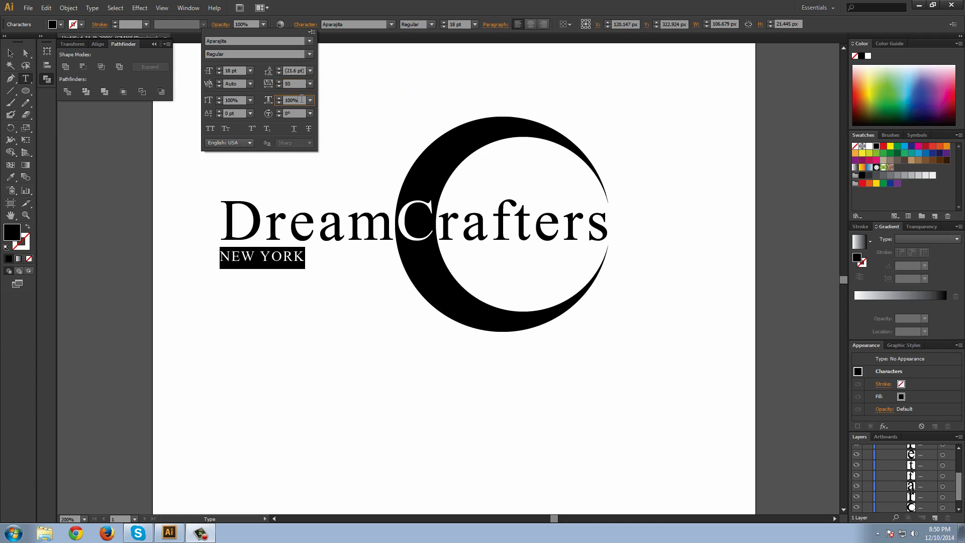
- Step the tracking up past 79 toward 263 to widen NEW YORK
click(278, 81)
click(278, 86)
click(278, 86)
click(278, 85)
click(278, 85)
drag(279, 82, 279, 82)
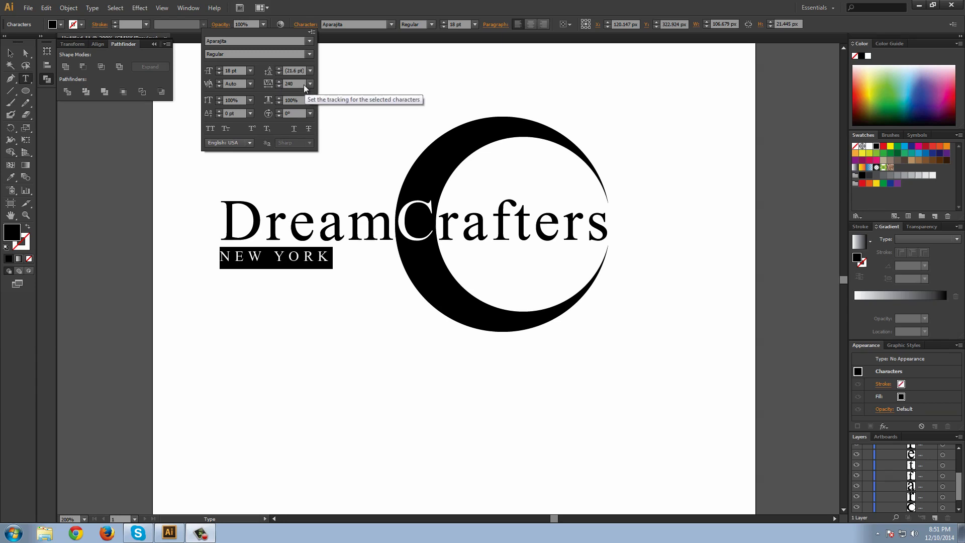
click(301, 83)
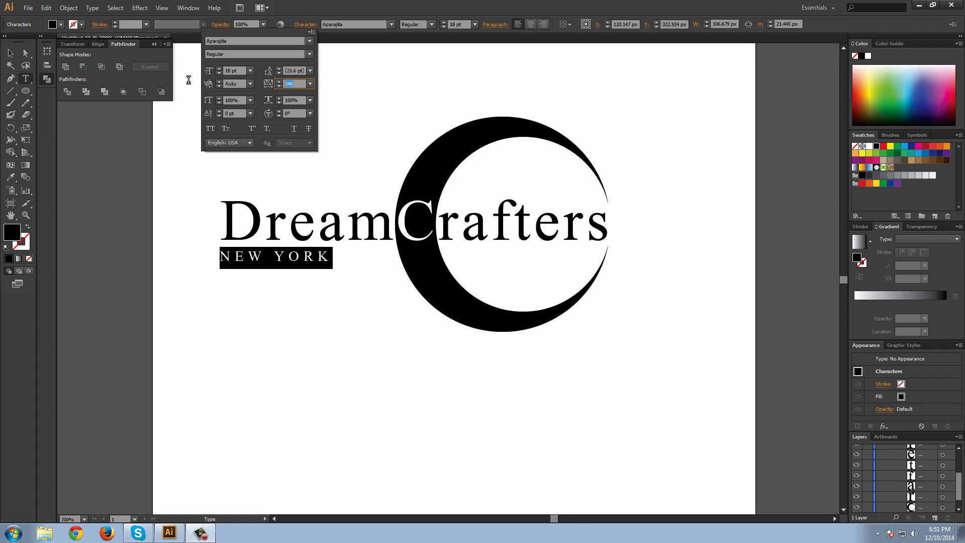
drag(277, 82, 278, 80)
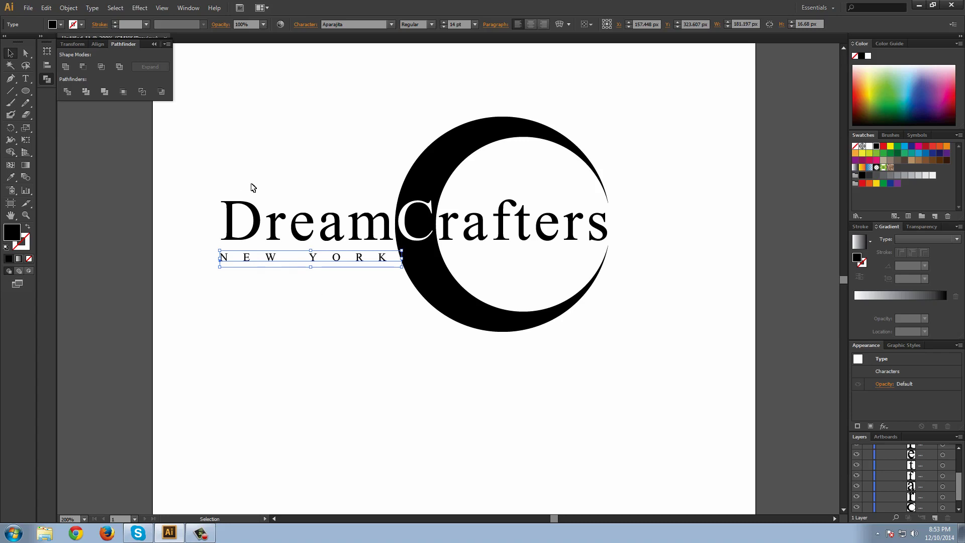
- Expand the NEW YORK text into outlined letter shapes
click(69, 8)
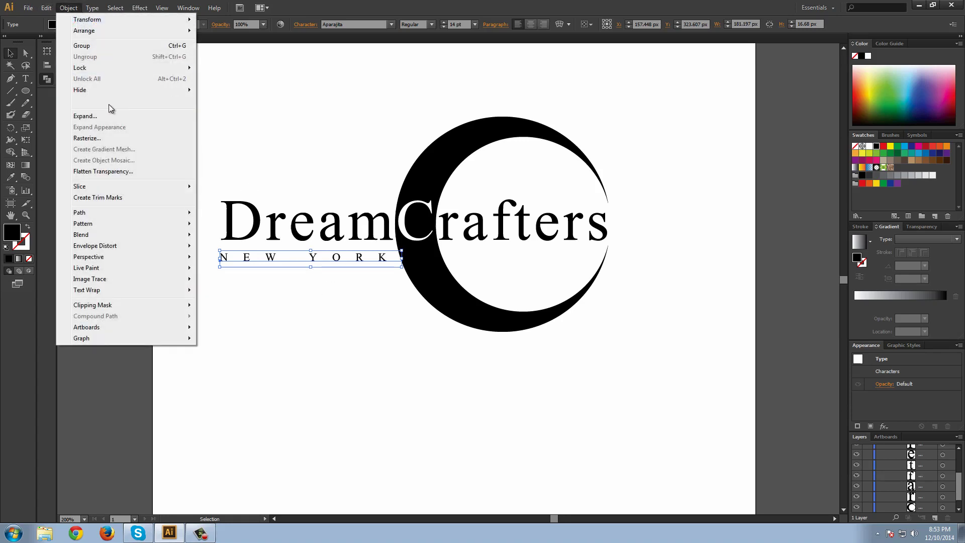
click(110, 115)
click(442, 304)
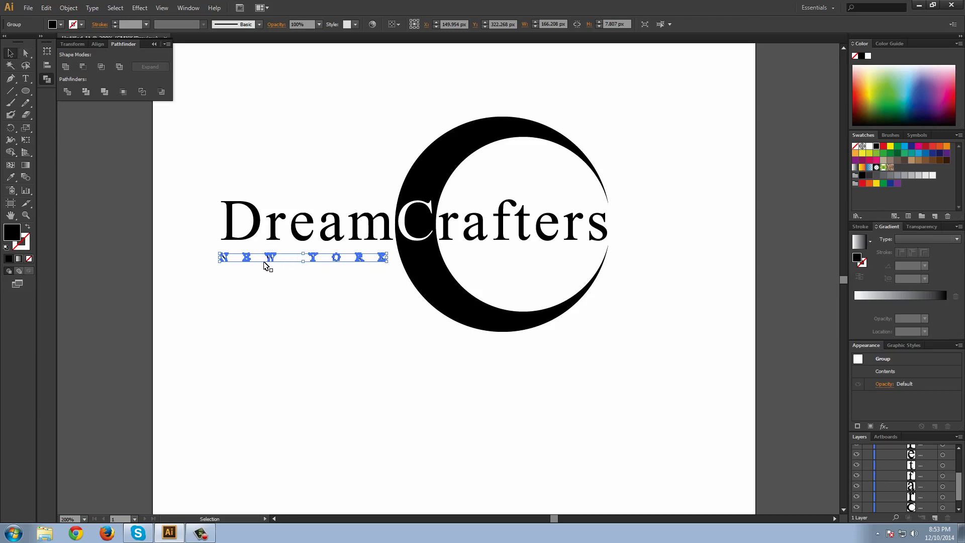
- Zoom in and shift the NEW YORK group slightly right to X 155.11 px under Dream's D
key(z)
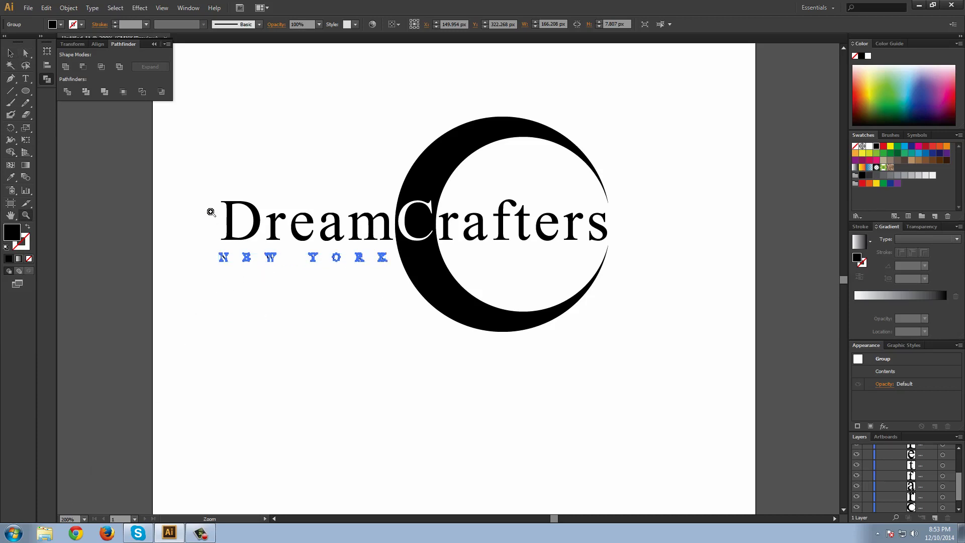
drag(193, 178, 395, 292)
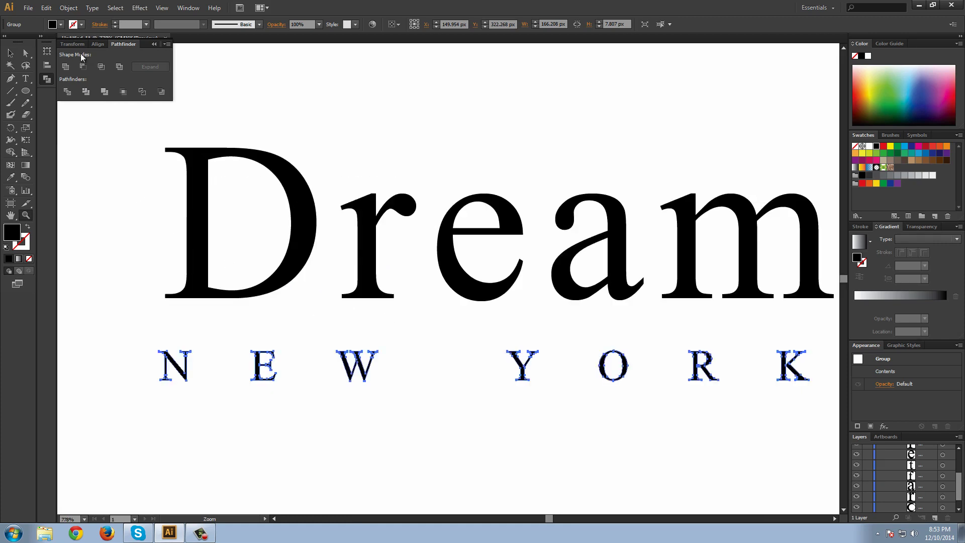
click(11, 54)
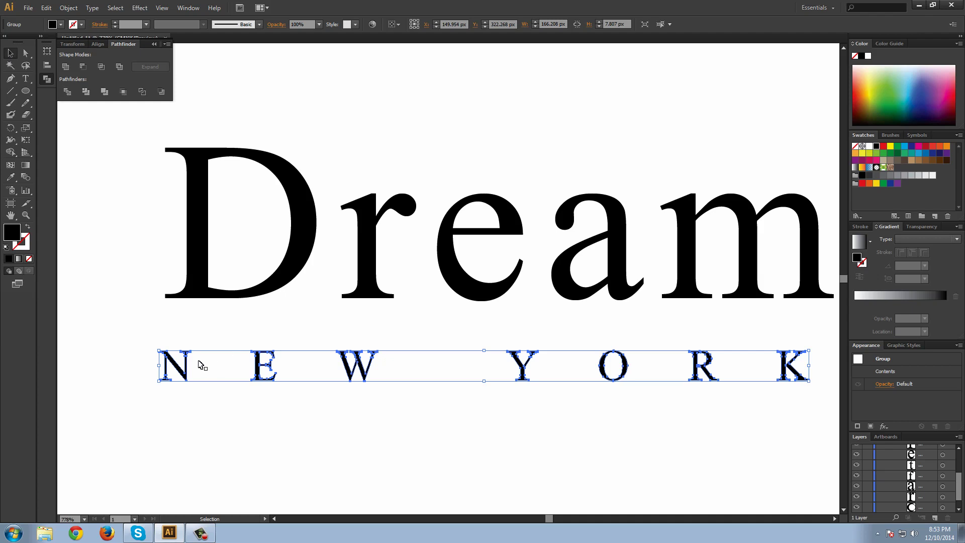
drag(407, 420, 375, 399)
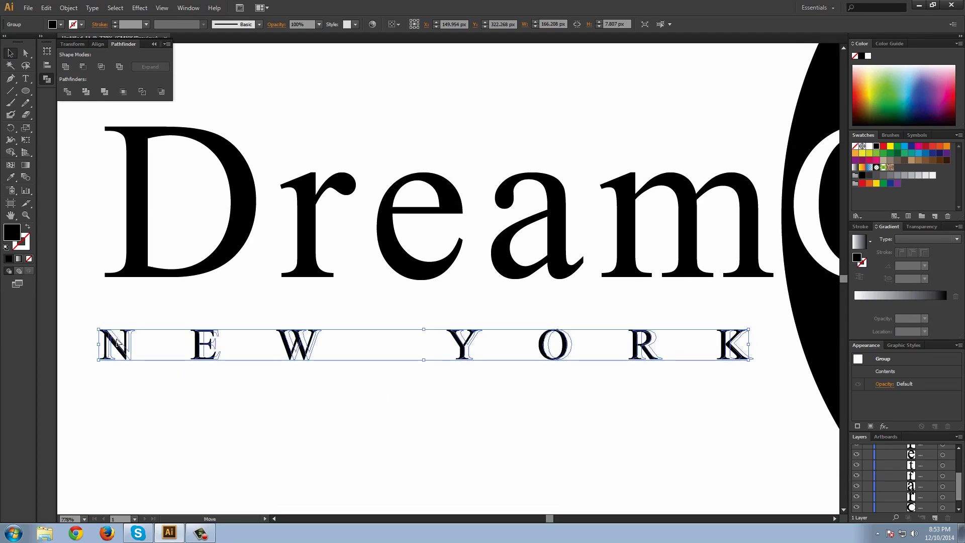
drag(113, 343, 117, 344)
click(162, 7)
click(162, 7)
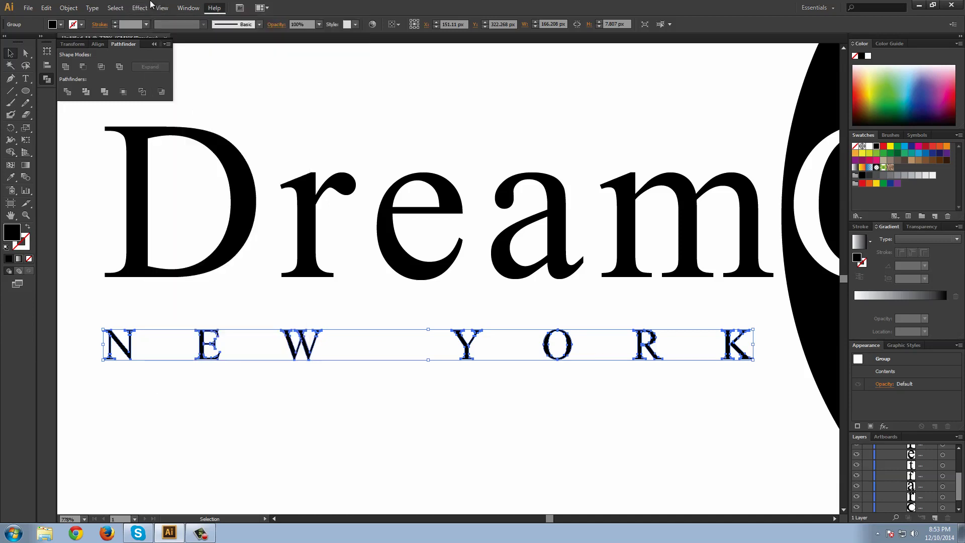
- Show rulers and place a vertical guide at Dream's left edge
click(161, 8)
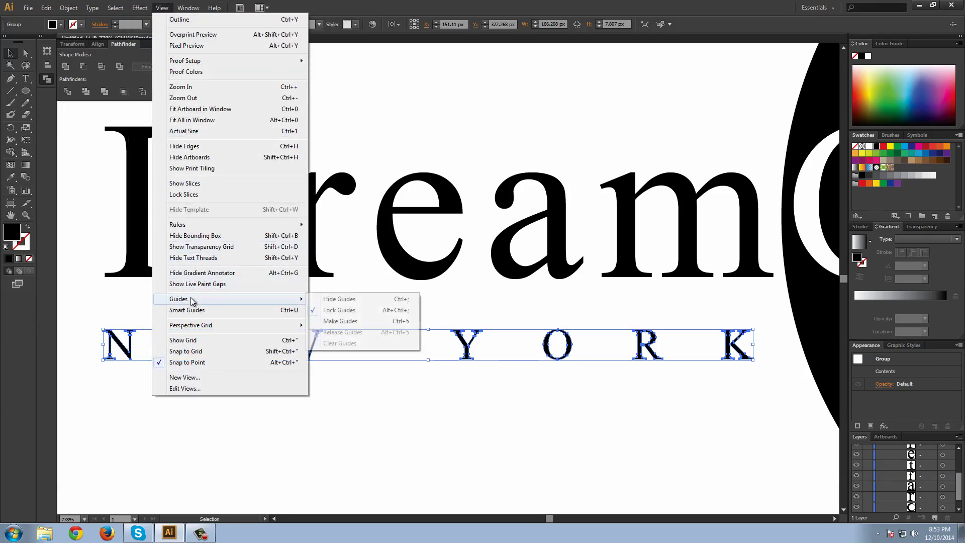
mouse_move(212, 228)
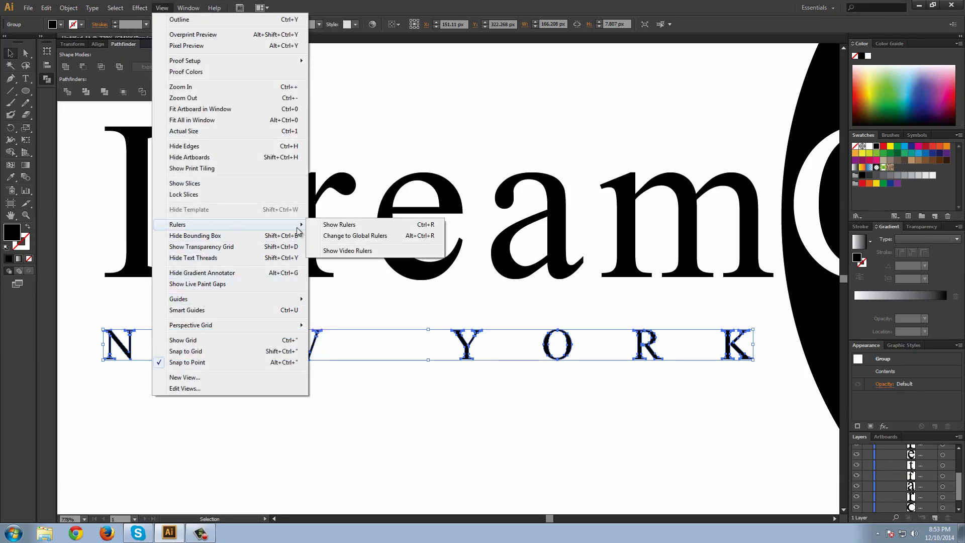
click(334, 225)
drag(63, 375, 121, 348)
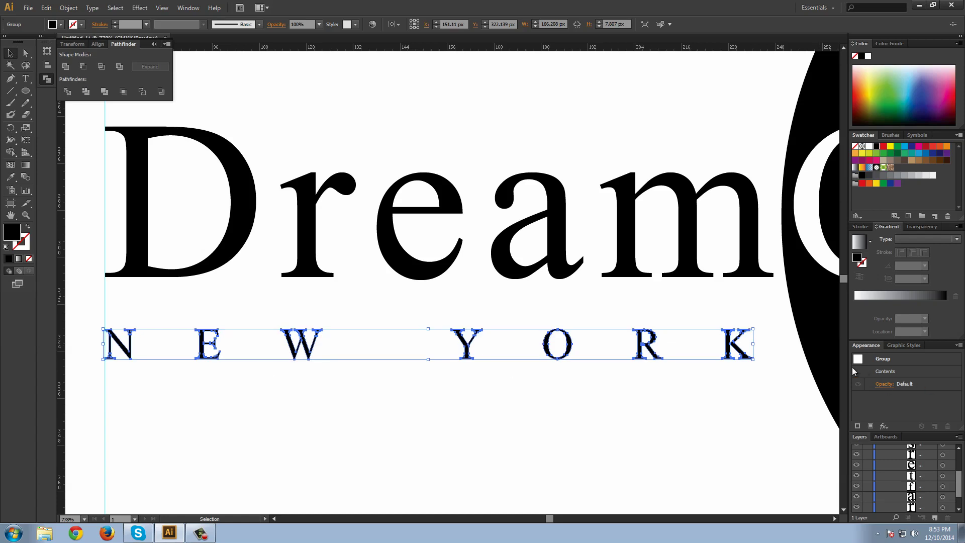
- Stretch the NEW YORK group to the right guide so its K ends under Dream's m
drag(752, 360, 785, 360)
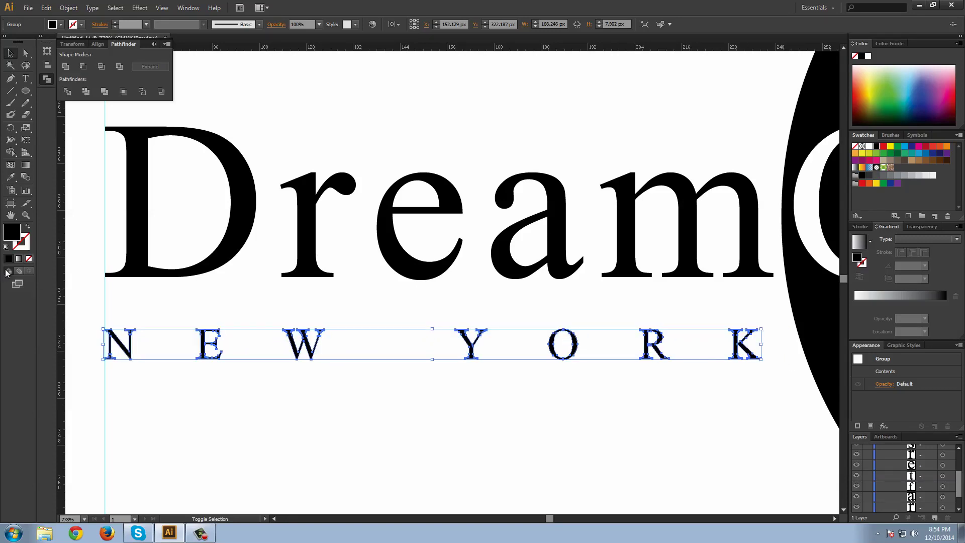
drag(56, 315, 149, 315)
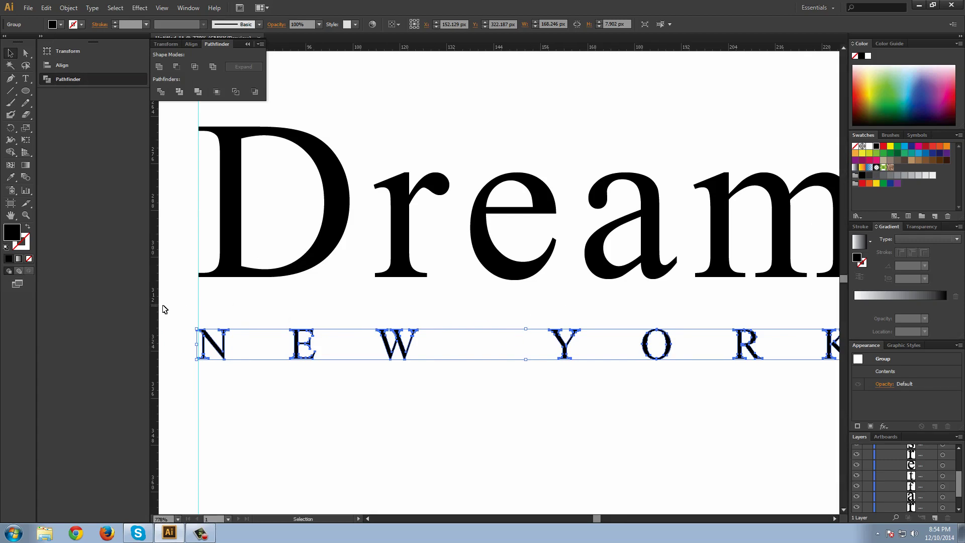
drag(149, 308, 773, 327)
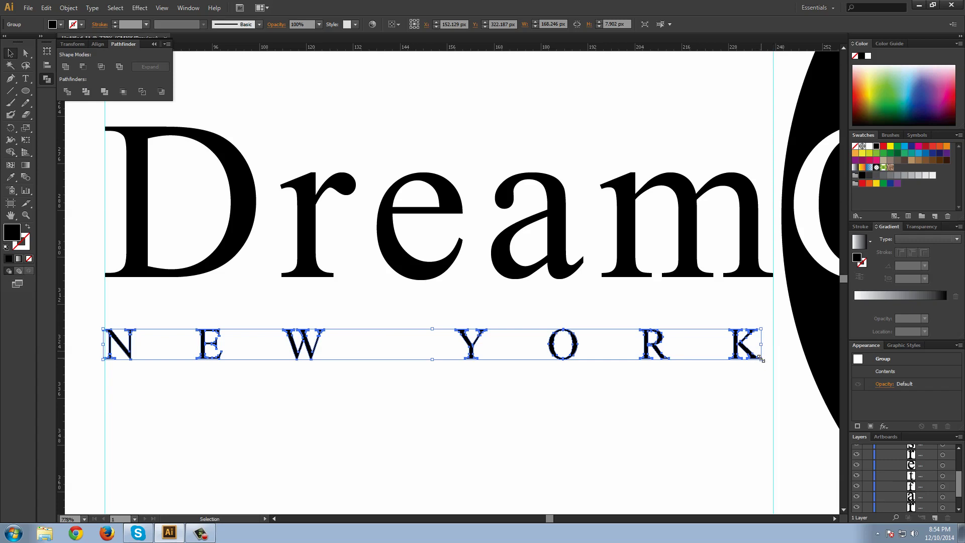
drag(760, 359, 773, 361)
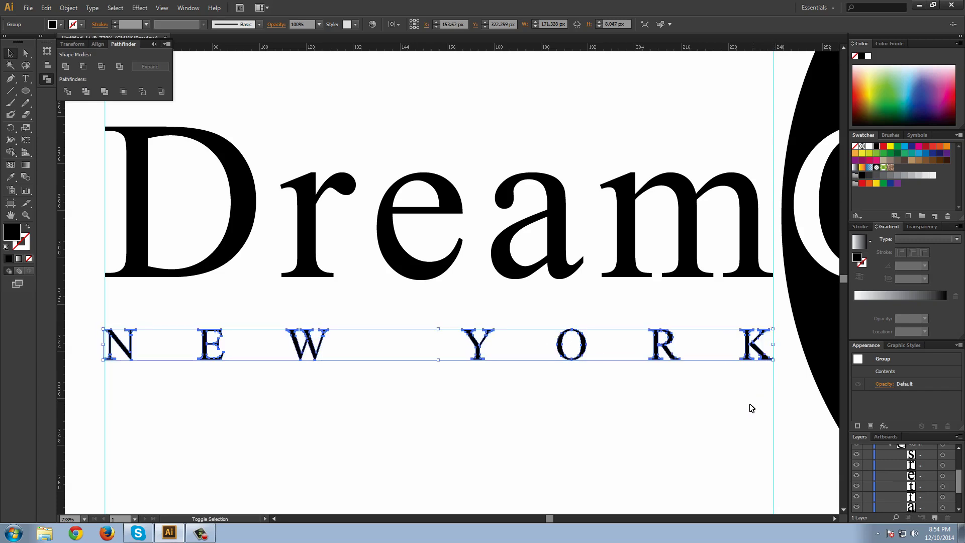
click(752, 405)
scroll(543, 321, up, 1)
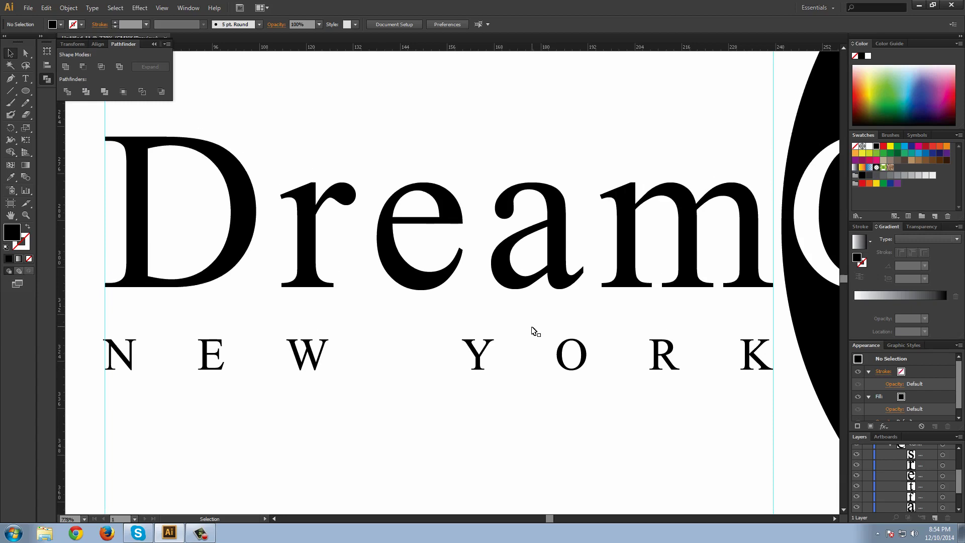
- Set the zoom to 100% and hide the guides
click(84, 519)
click(110, 384)
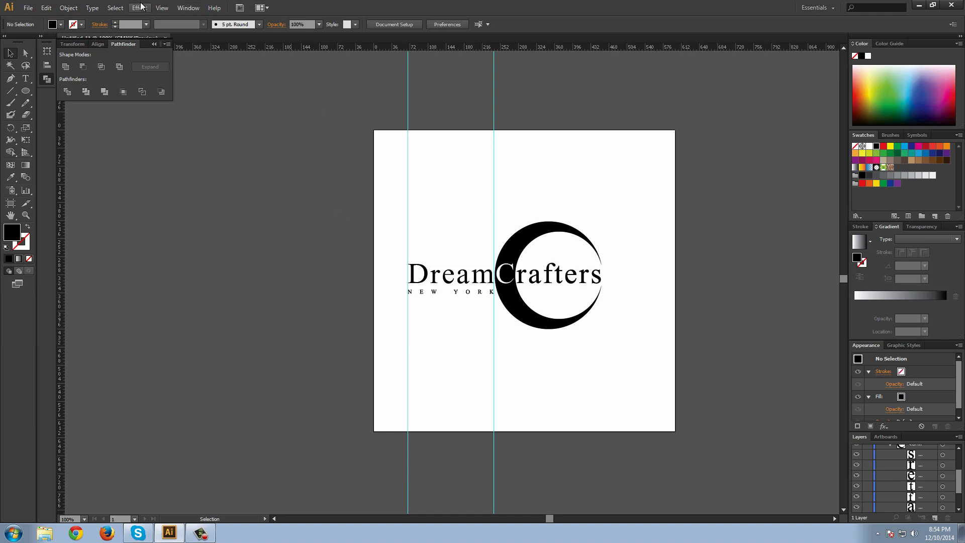
click(159, 8)
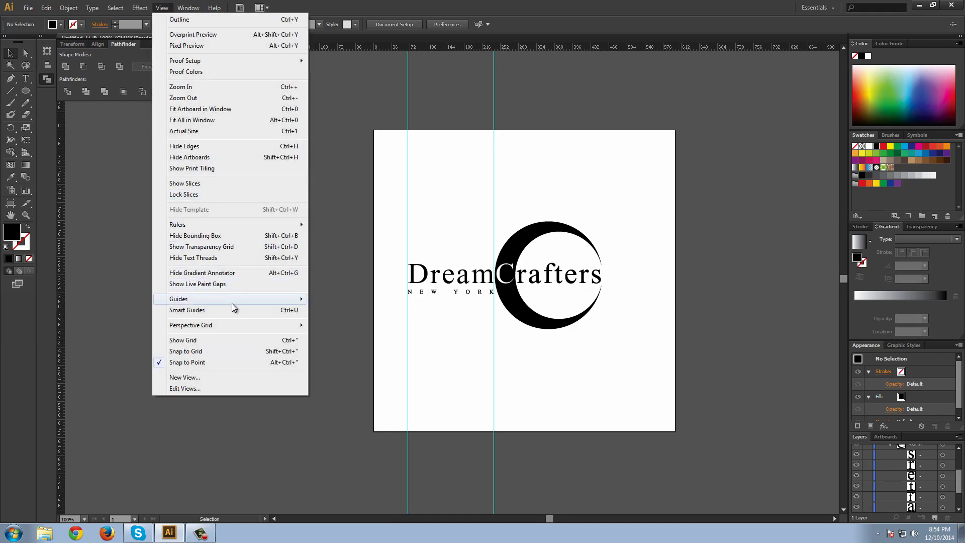
mouse_move(231, 301)
click(339, 299)
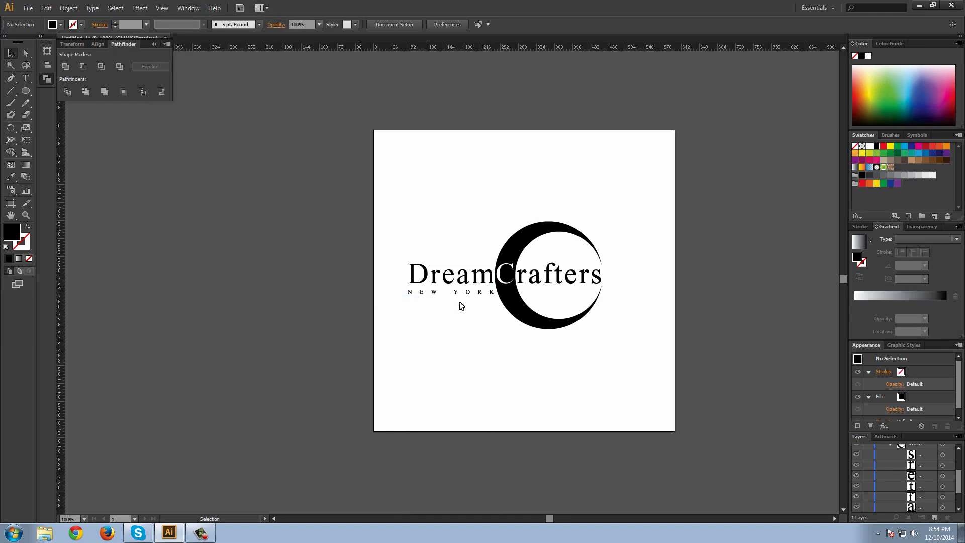
drag(459, 305, 367, 289)
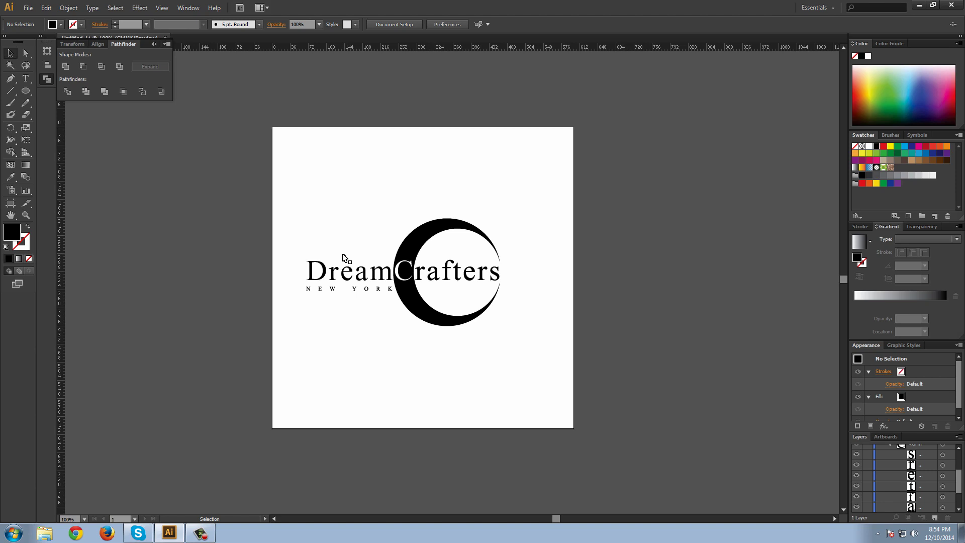
- Nudge the NEW YORK group up 3 px to sit snugly under Dream
click(339, 289)
click(374, 289)
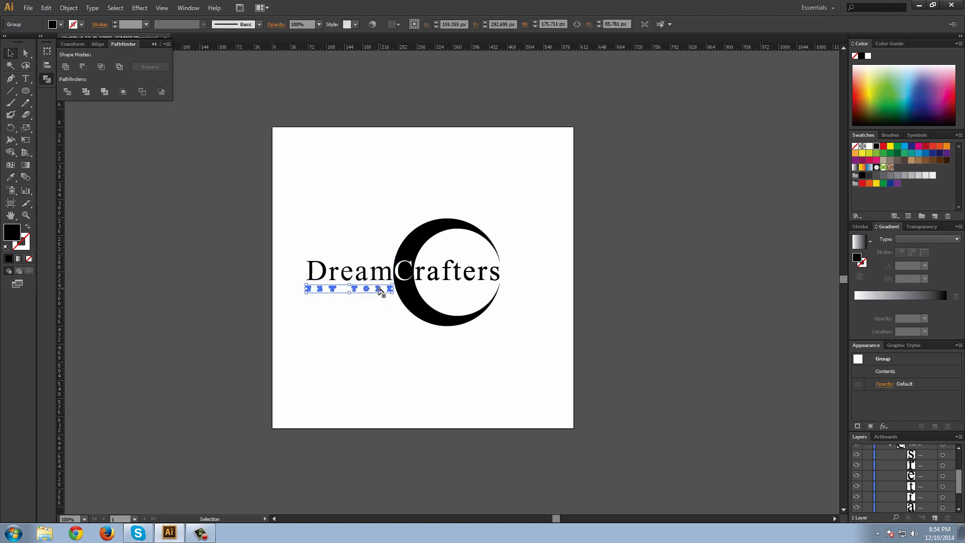
key(Up)
key(Up)
key(Up)
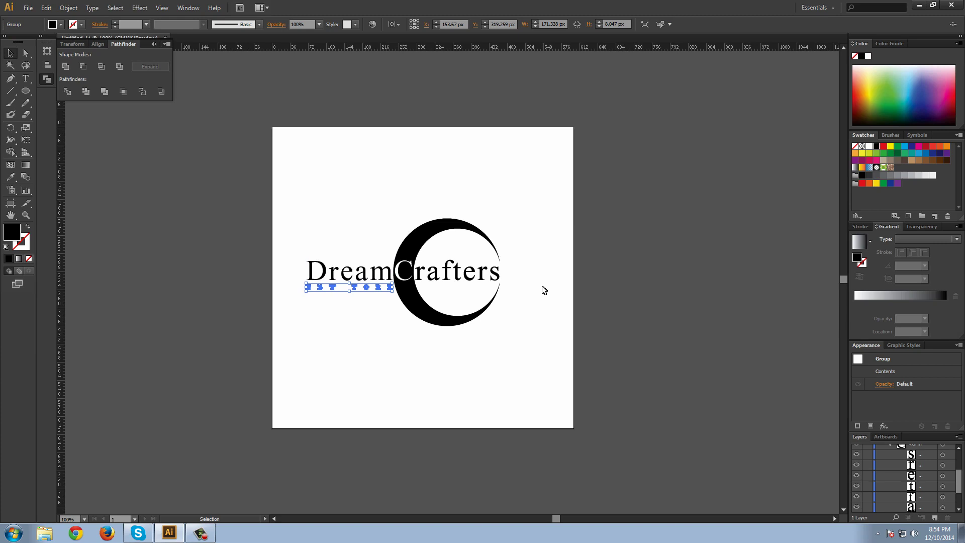
click(544, 290)
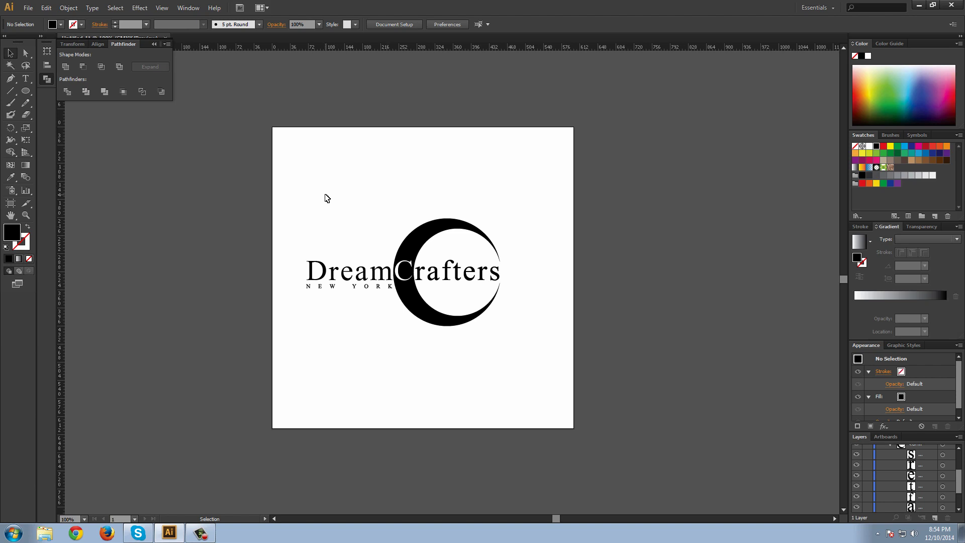
click(315, 292)
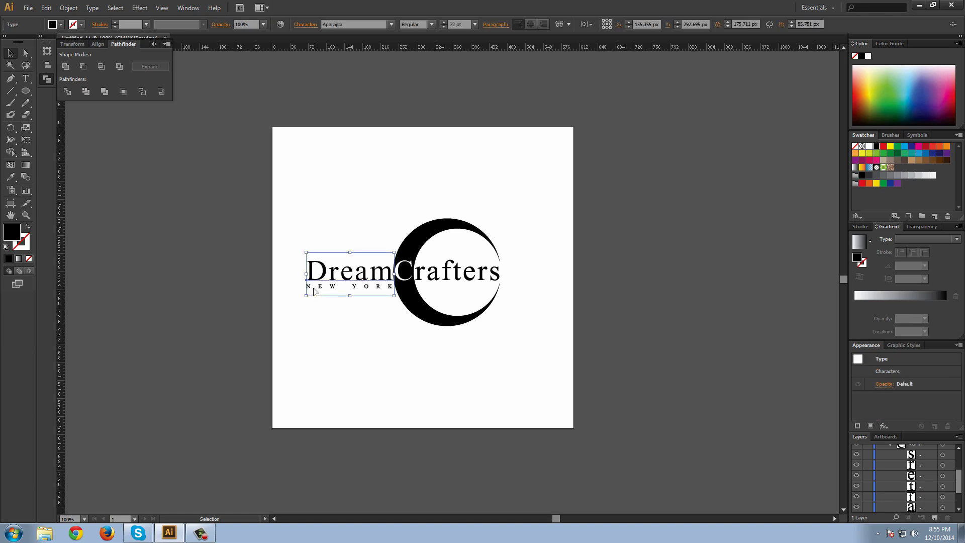
click(330, 317)
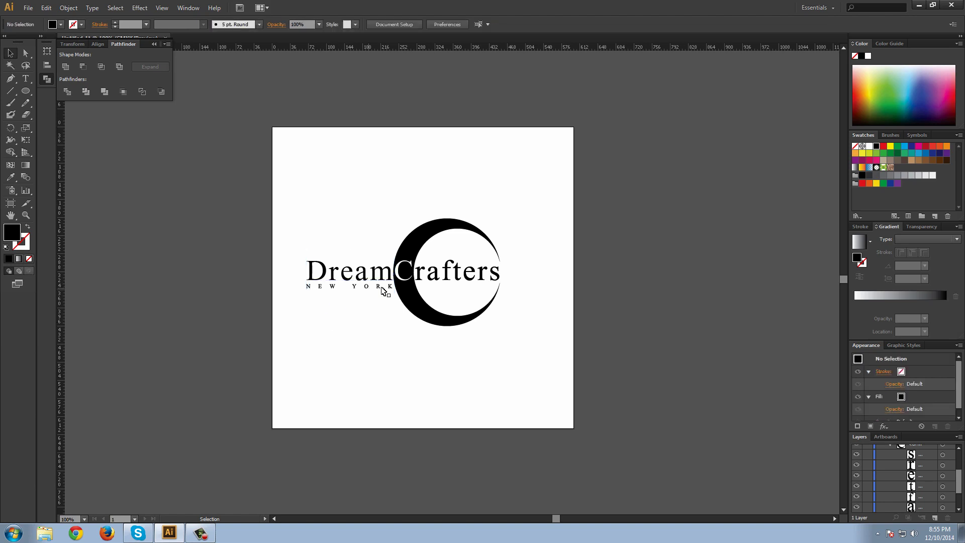
click(472, 275)
click(549, 253)
click(455, 245)
click(456, 245)
click(436, 234)
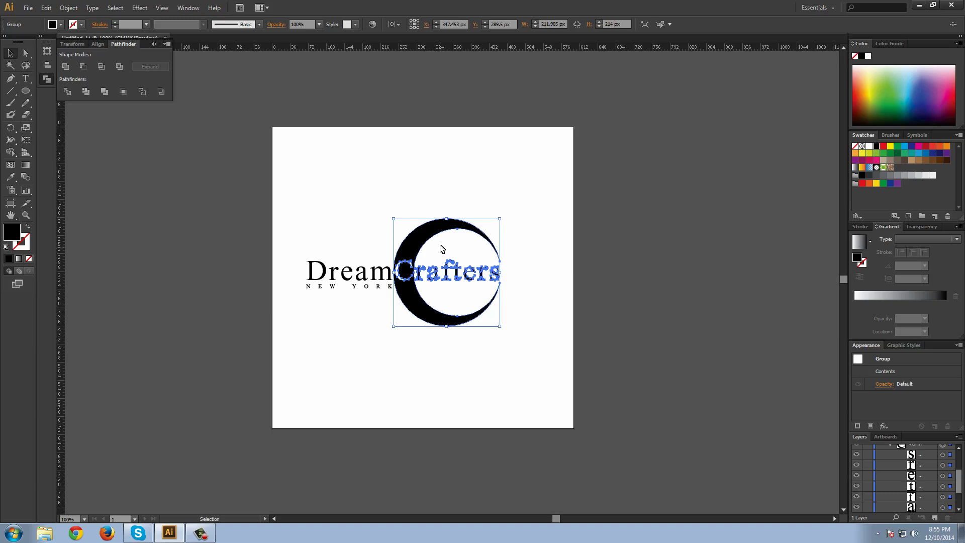